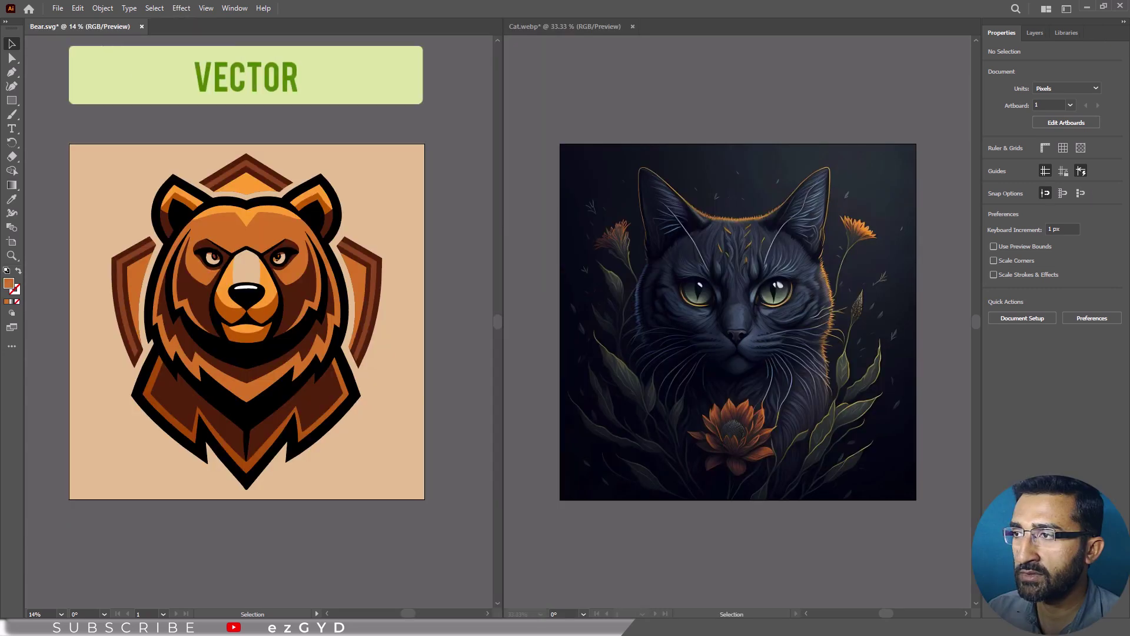
# Drag the bear's forehead path and orange face piece with Direct Selection, then undo both moves
pyautogui.press('a')
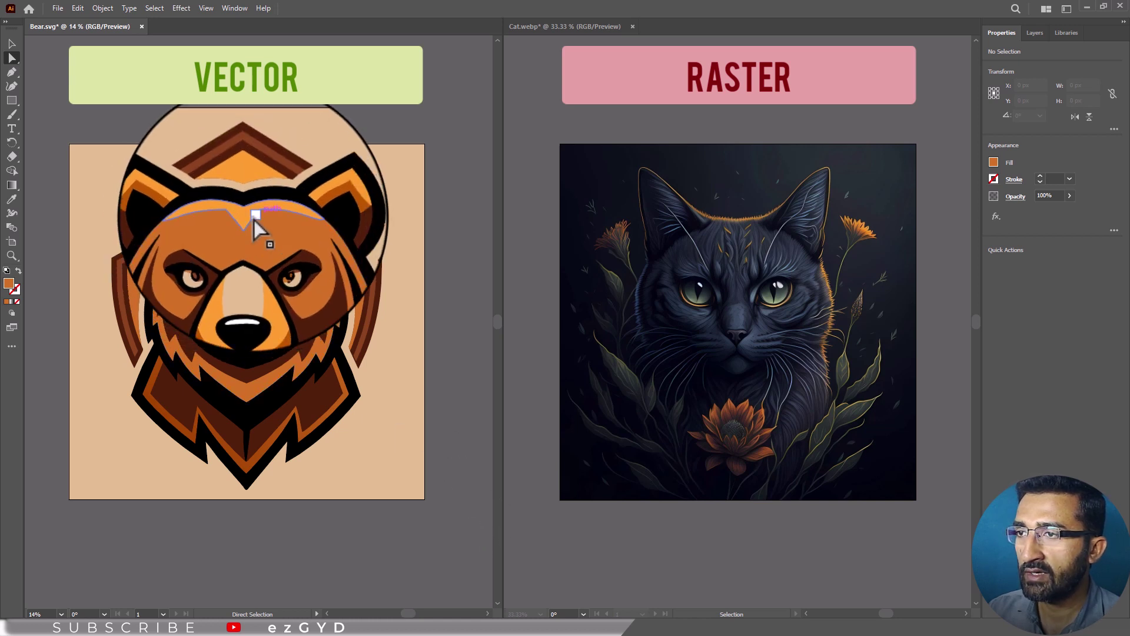
pyautogui.click(255, 239)
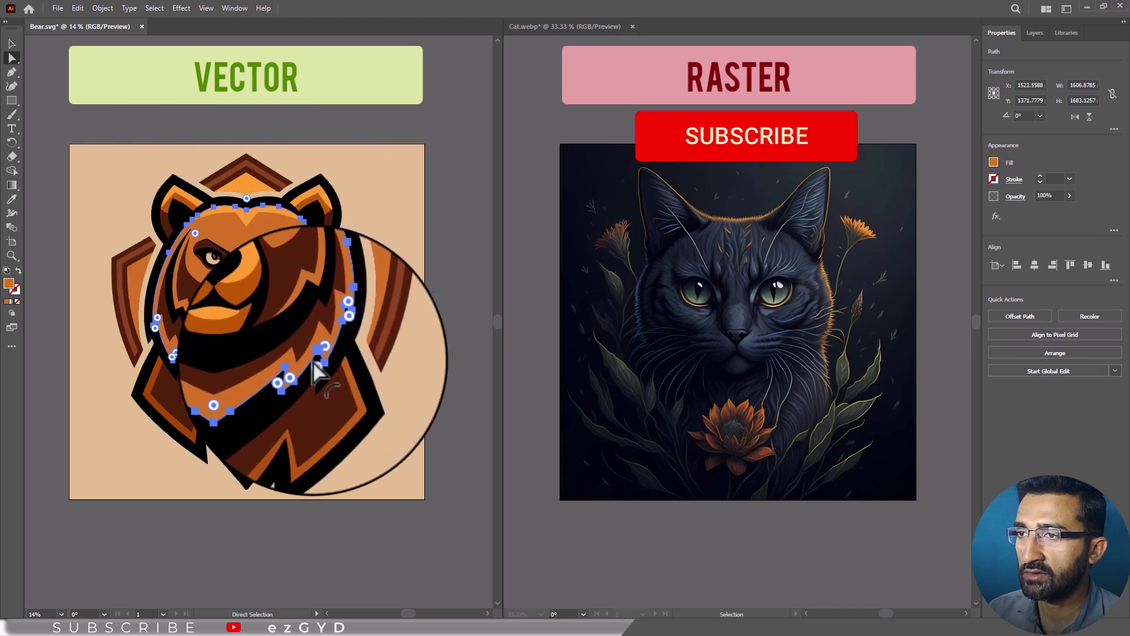
pyautogui.click(9, 43)
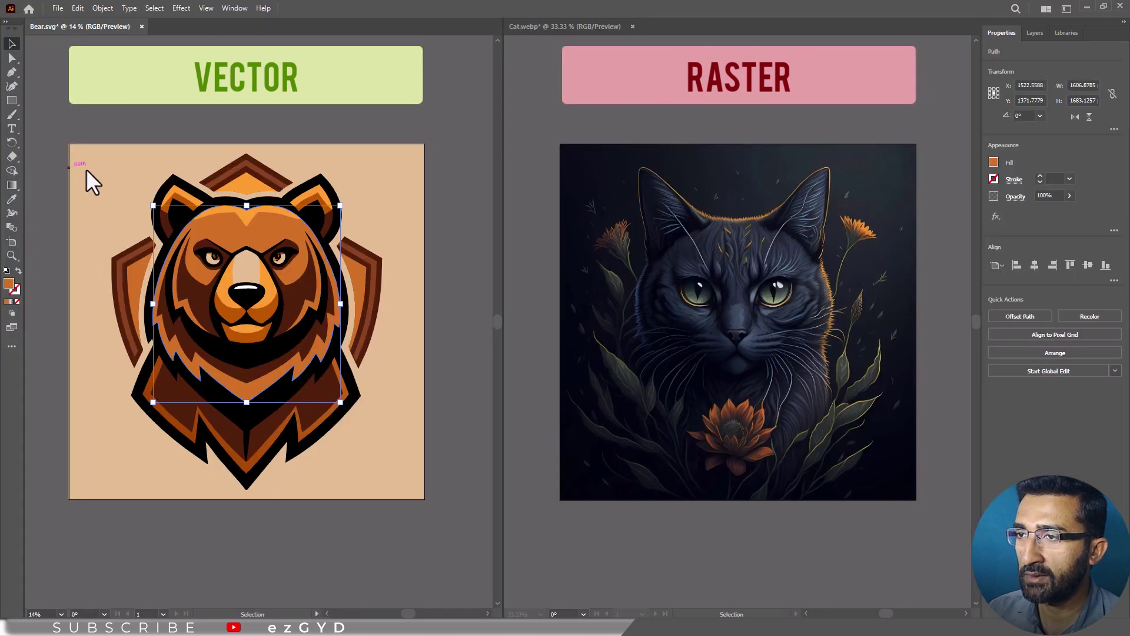
pyautogui.click(137, 188)
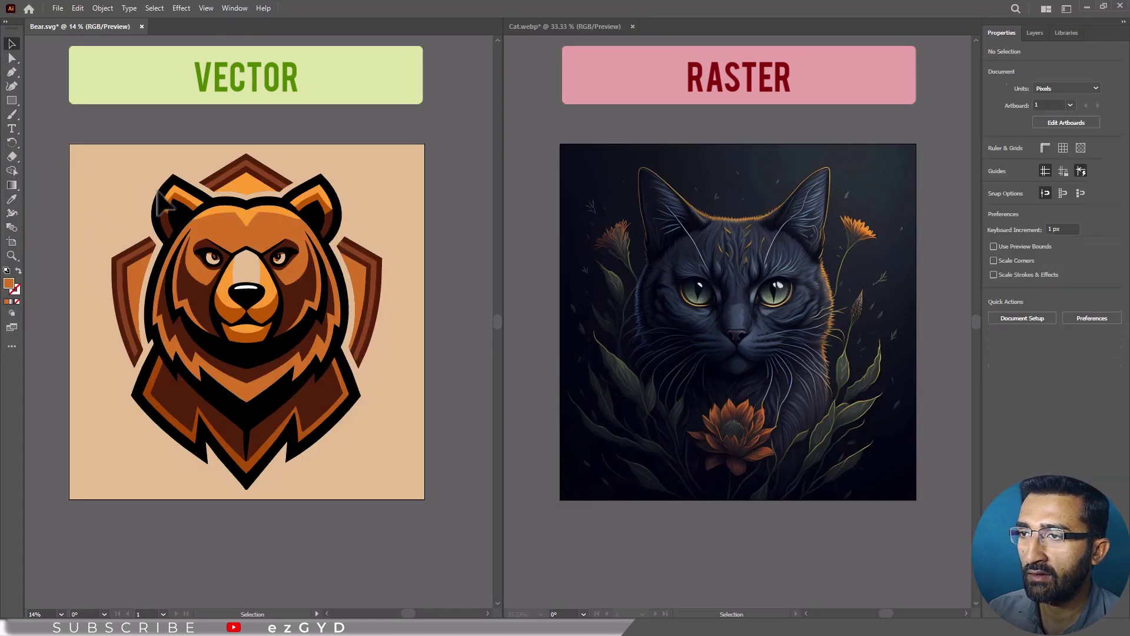
pyautogui.click(241, 234)
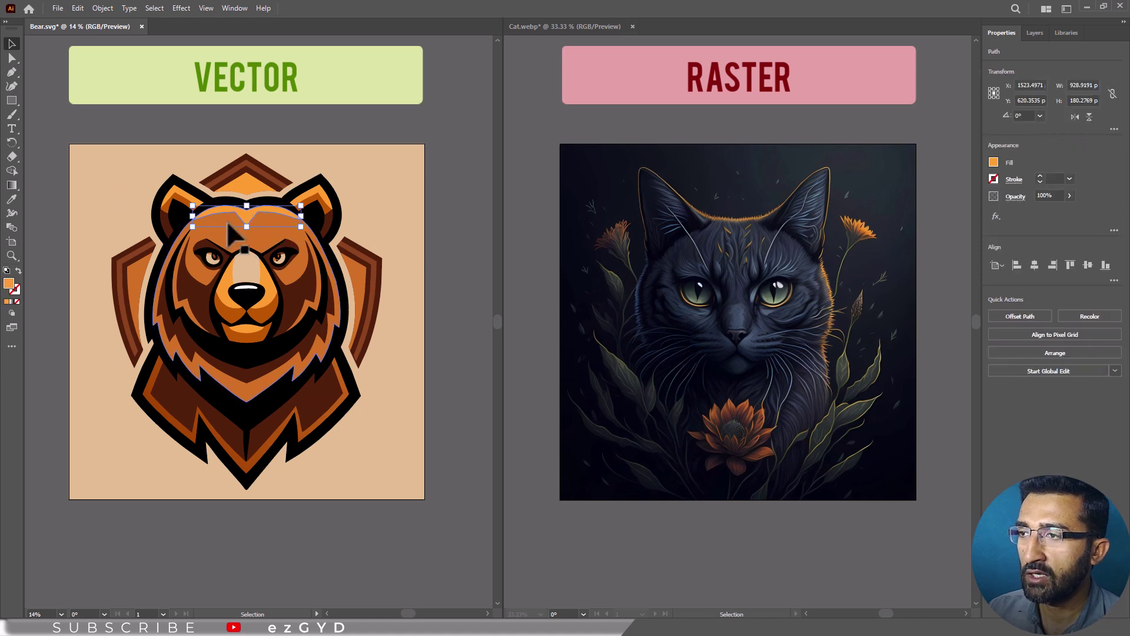
pyautogui.press('a')
pyautogui.moveTo(249, 214); pyautogui.dragTo(285, 223)
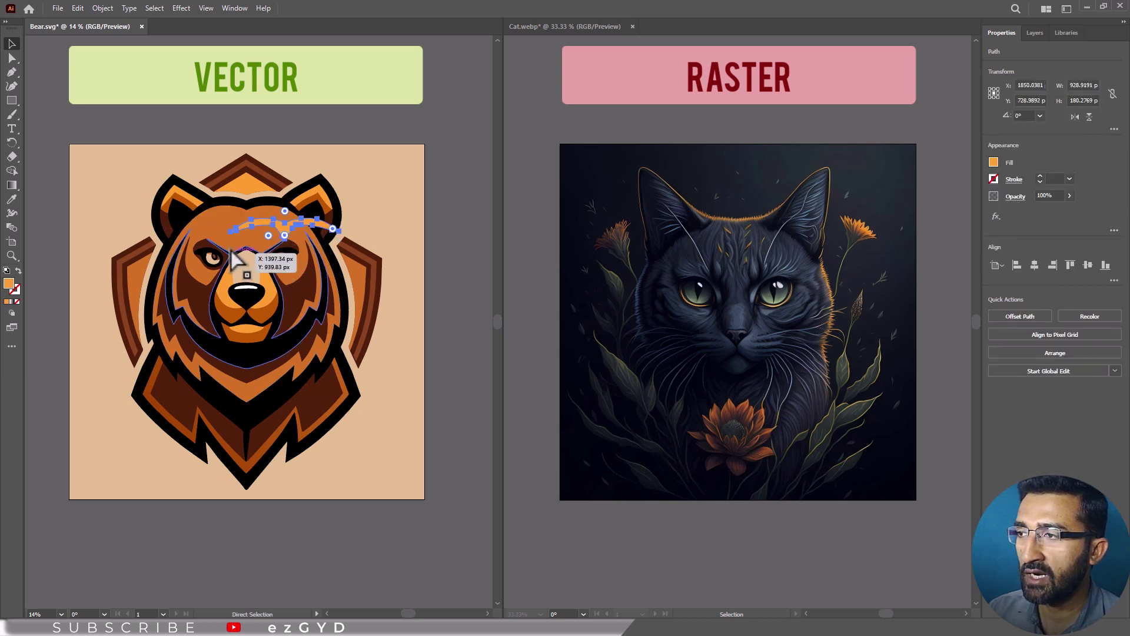
pyautogui.hotkey('ctrl', 'z')
pyautogui.moveTo(236, 260); pyautogui.dragTo(330, 273)
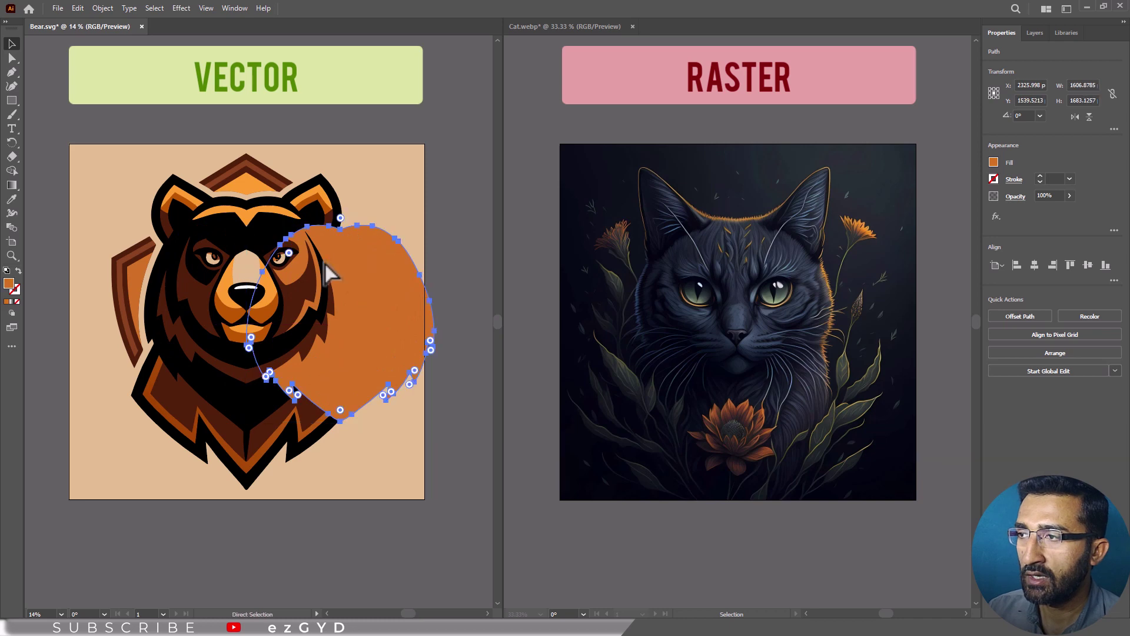
pyautogui.hotkey('ctrl', 'z')
# Zoom in on the bear's face and forehead to 227%
pyautogui.press('z')
pyautogui.moveTo(257, 219); pyautogui.dragTo(269, 275)
pyautogui.moveTo(219, 194); pyautogui.dragTo(451, 346)
pyautogui.press('v')
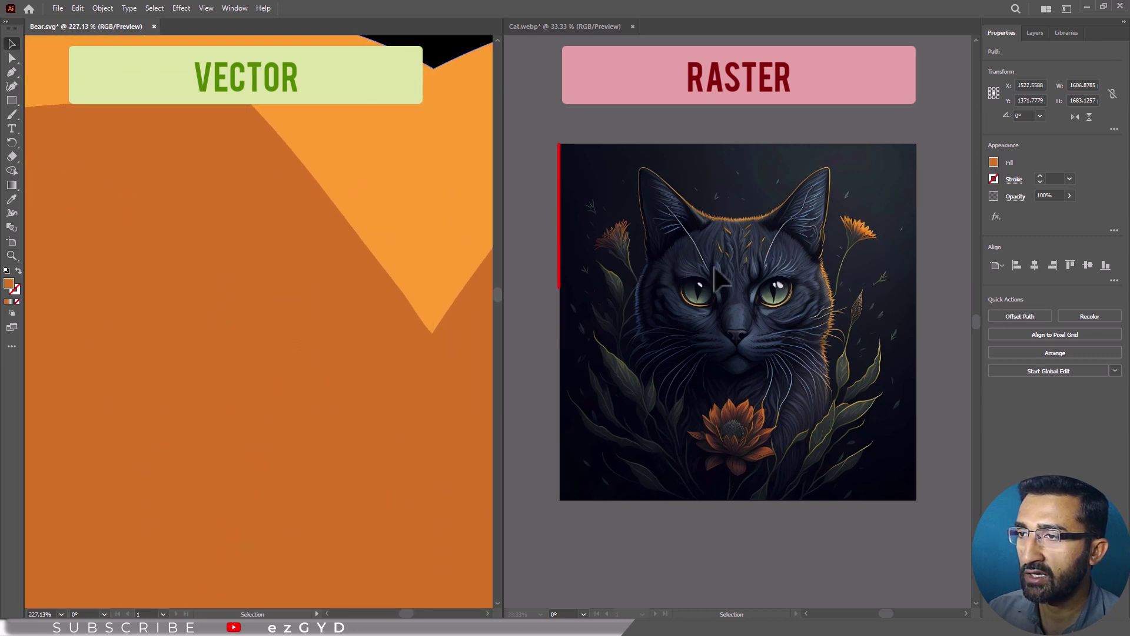
pyautogui.click(713, 269)
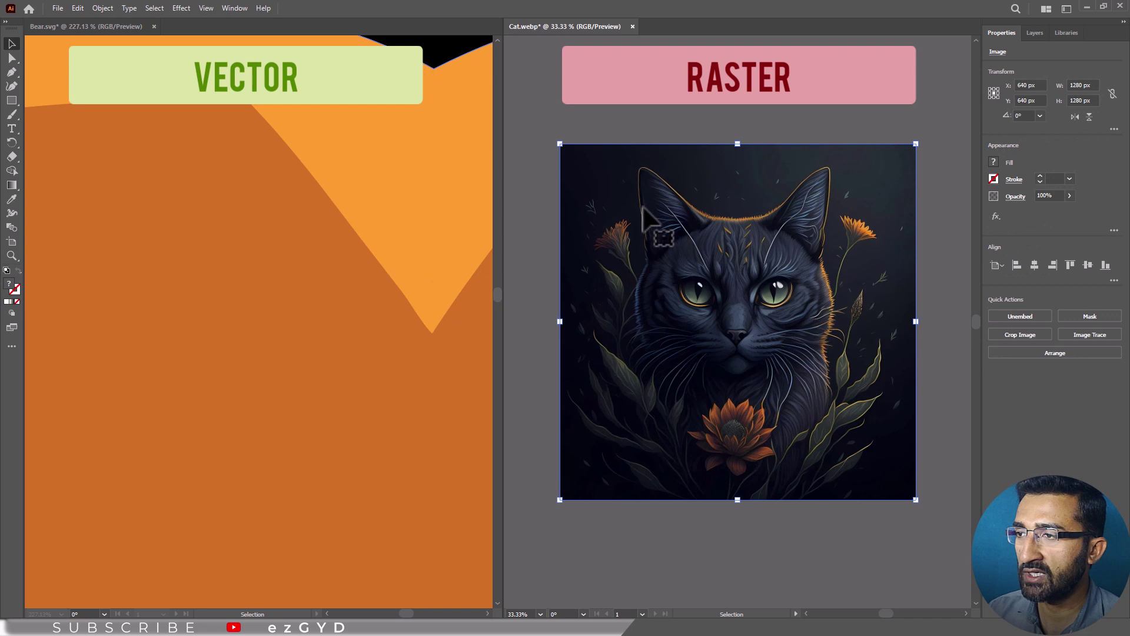
pyautogui.moveTo(633, 202); pyautogui.dragTo(664, 223)
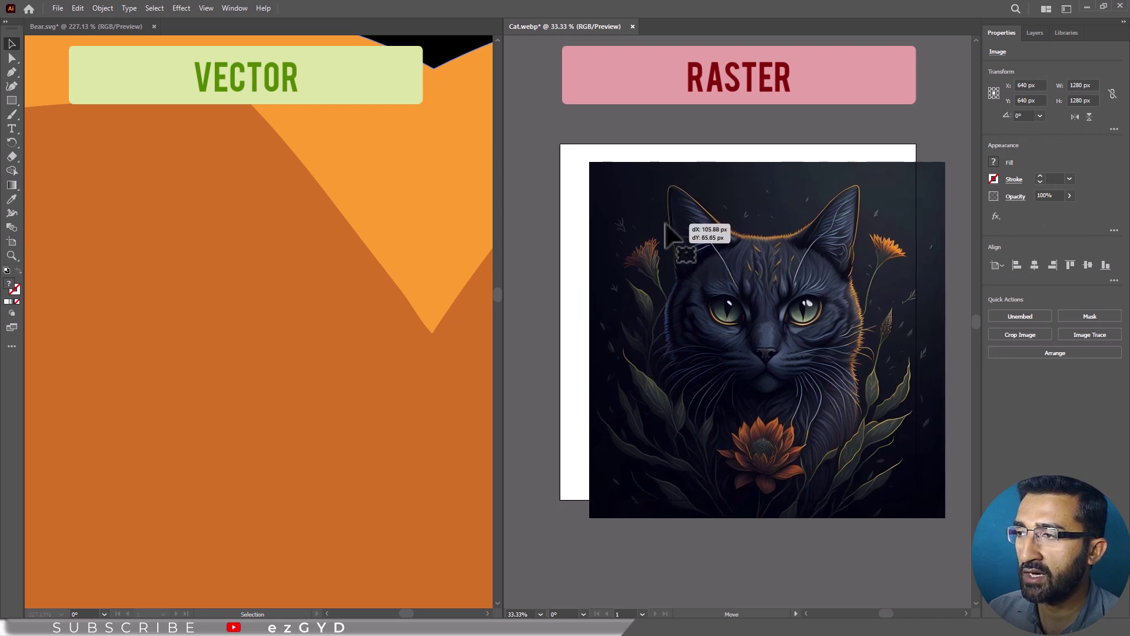
pyautogui.hotkey('ctrl', 'z')
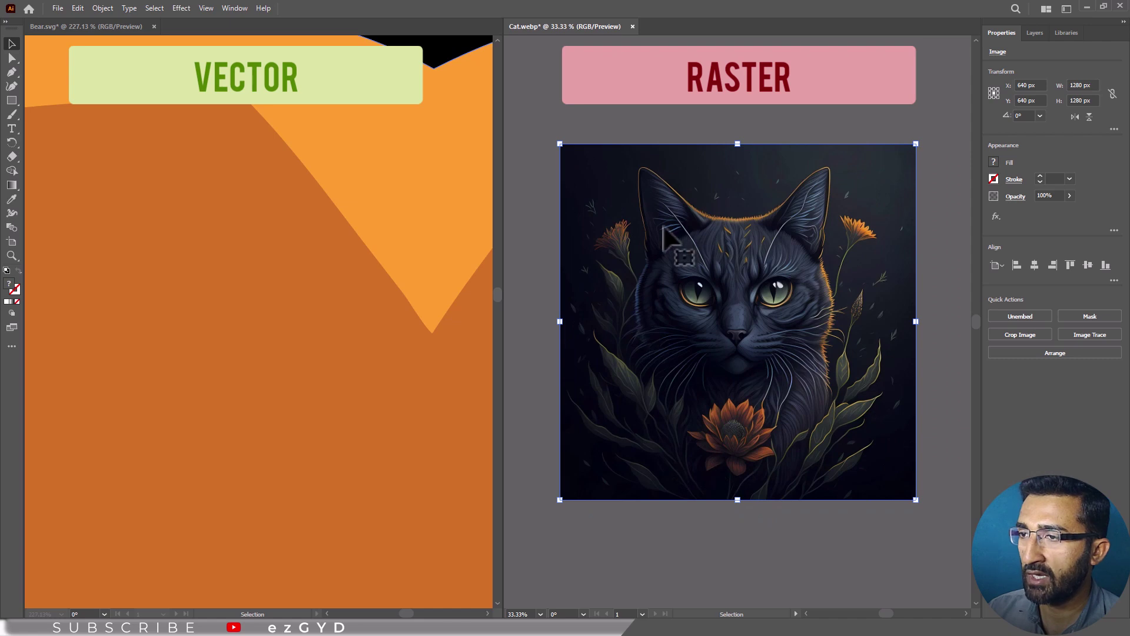
# Zoom into the cat's fur to about 2728% so pixels show as blocks, then pan around
pyautogui.press('z')
pyautogui.moveTo(674, 220); pyautogui.dragTo(757, 309)
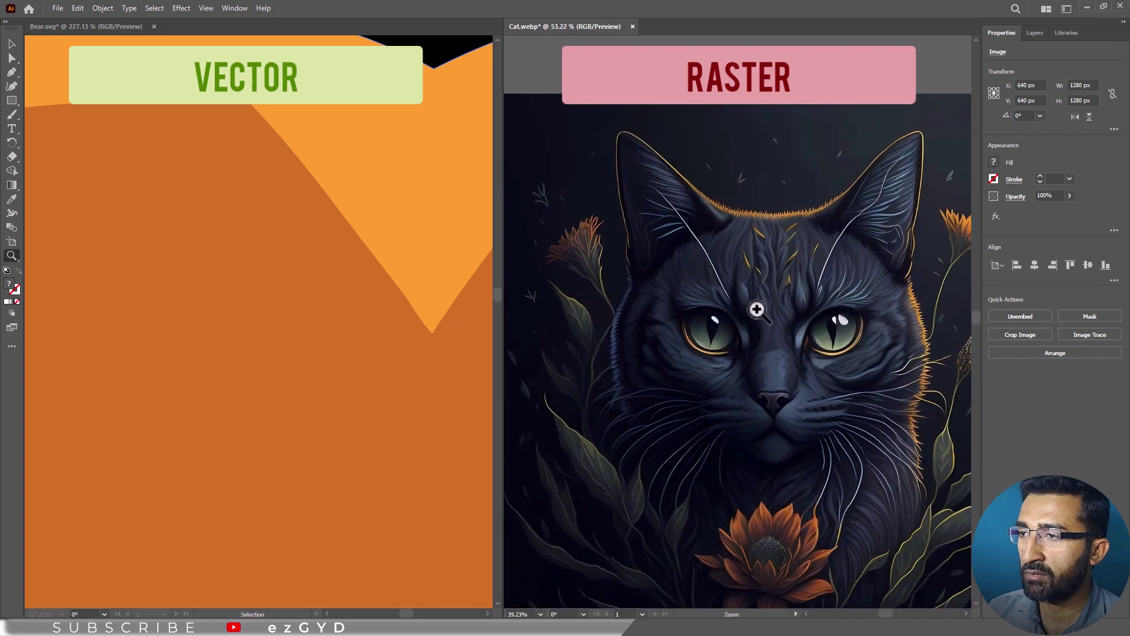
pyautogui.moveTo(669, 255); pyautogui.dragTo(795, 356)
pyautogui.moveTo(651, 273); pyautogui.dragTo(820, 402)
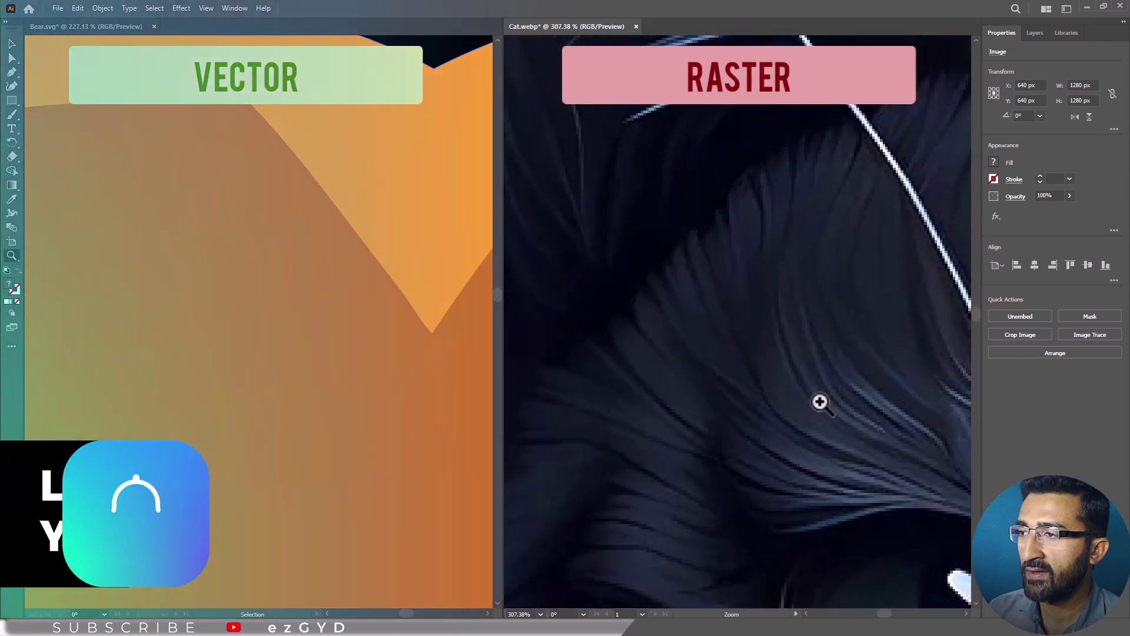
pyautogui.moveTo(745, 396); pyautogui.dragTo(823, 457)
pyautogui.moveTo(649, 408); pyautogui.dragTo(783, 449)
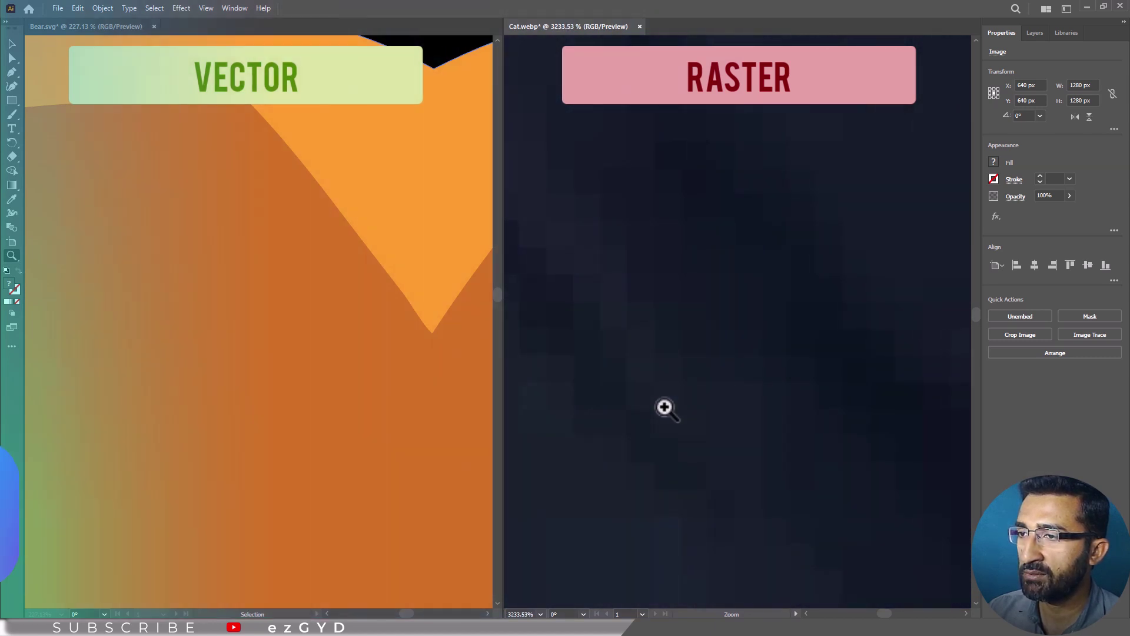
pyautogui.moveTo(664, 404); pyautogui.dragTo(688, 280)
pyautogui.scroll(-1, 724, 335)
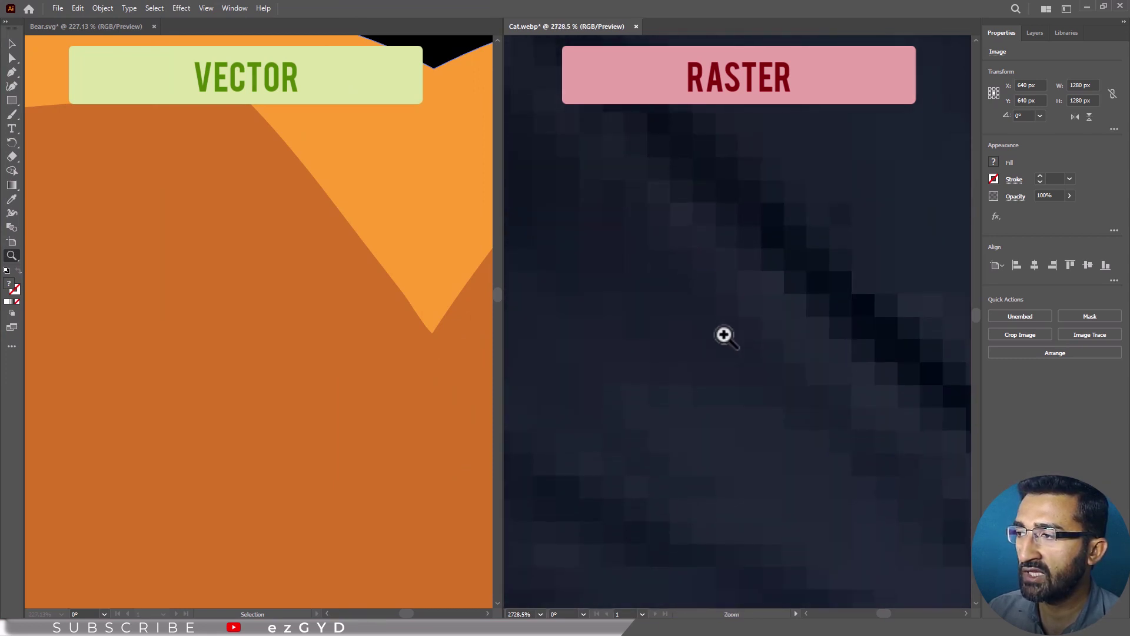
pyautogui.scroll(1, 722, 335)
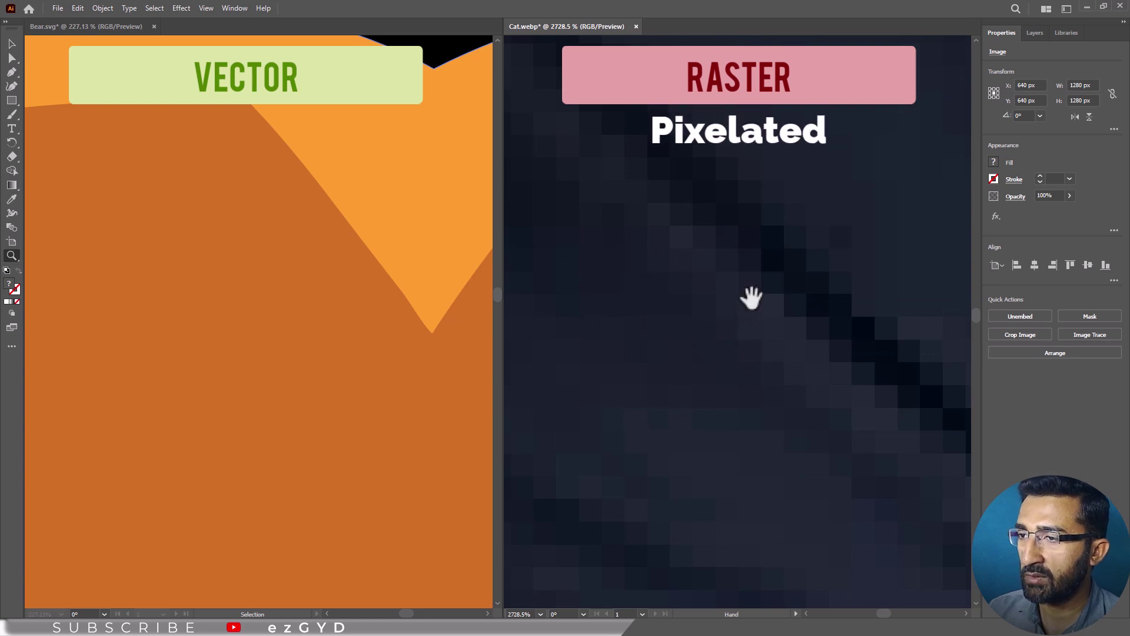
pyautogui.moveTo(752, 298); pyautogui.dragTo(694, 348)
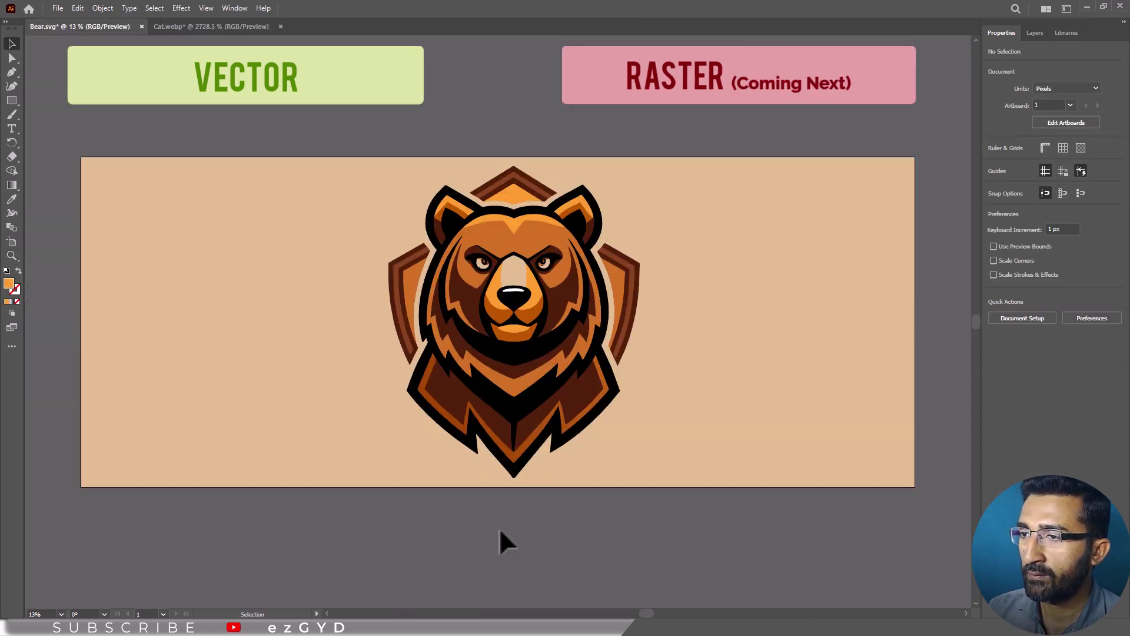
# Select the top chevron above the bear's head and drop it back in place
pyautogui.click(510, 248)
pyautogui.click(510, 200)
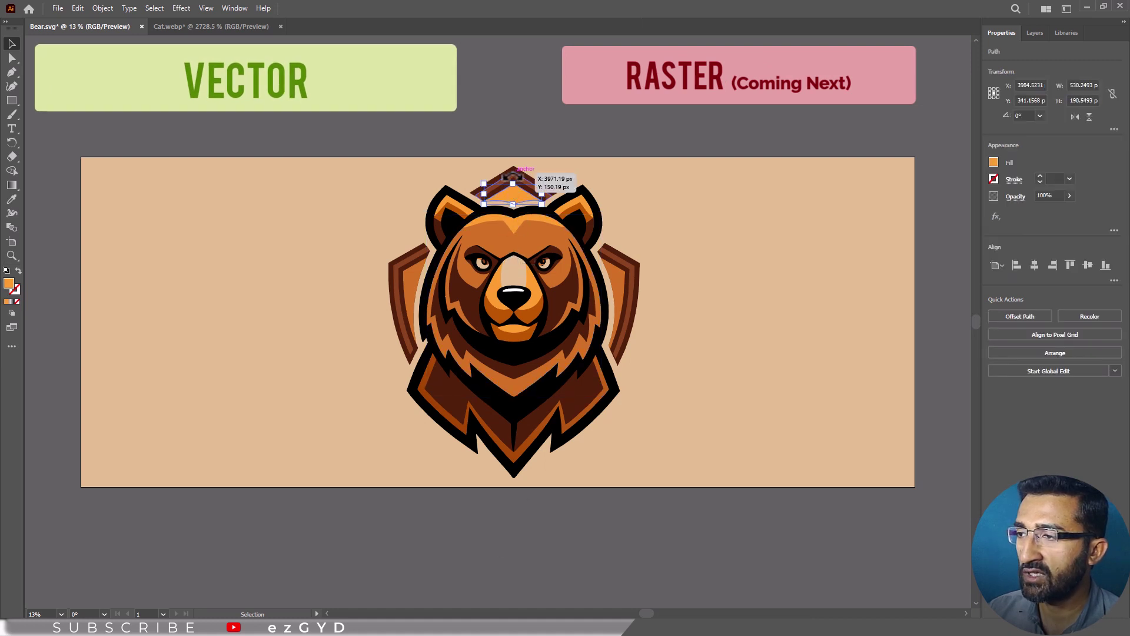
pyautogui.moveTo(514, 176); pyautogui.dragTo(513, 176)
pyautogui.click(346, 123)
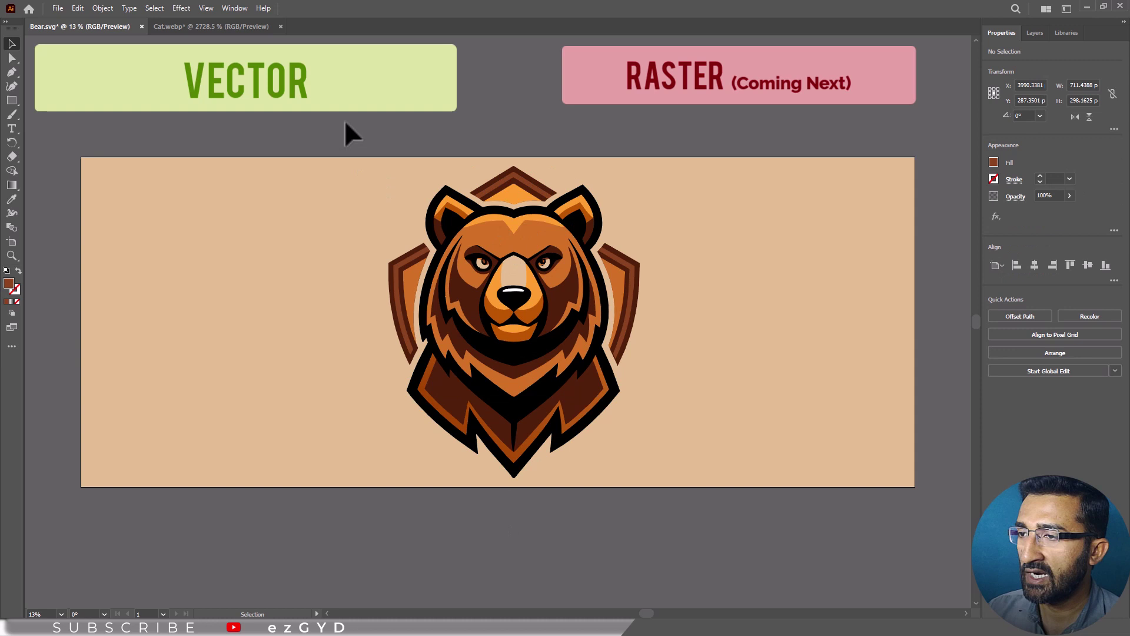
# Select all bear paths without the background, group them, then ungroup them again
pyautogui.moveTo(346, 123); pyautogui.dragTo(696, 535)
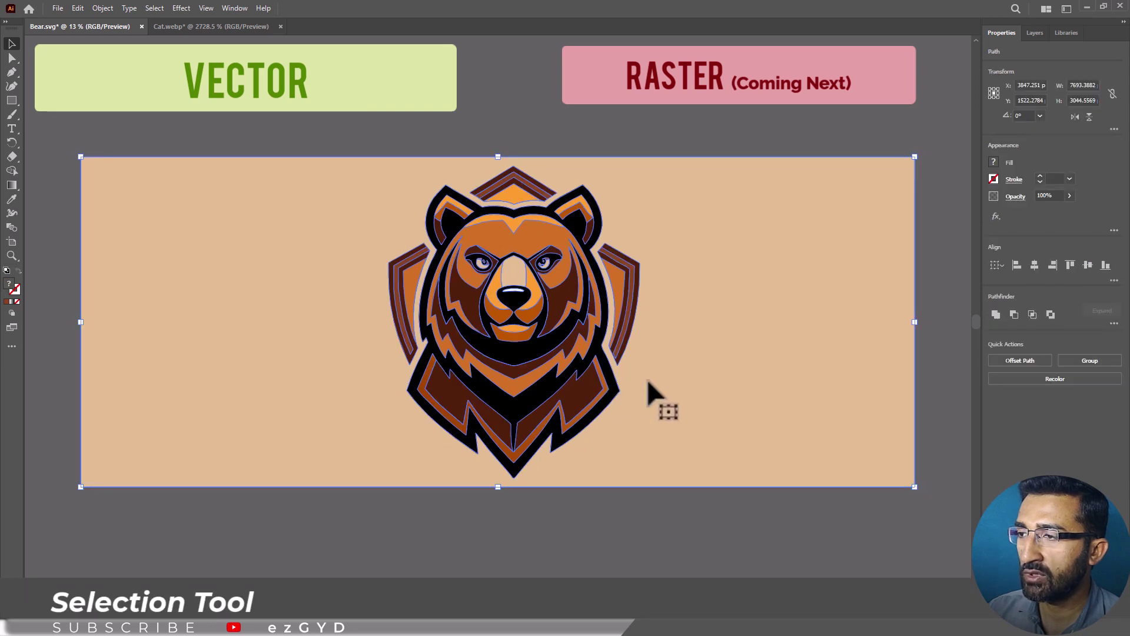
pyautogui.keyDown('shift'); pyautogui.click(691, 369); pyautogui.keyUp('shift')
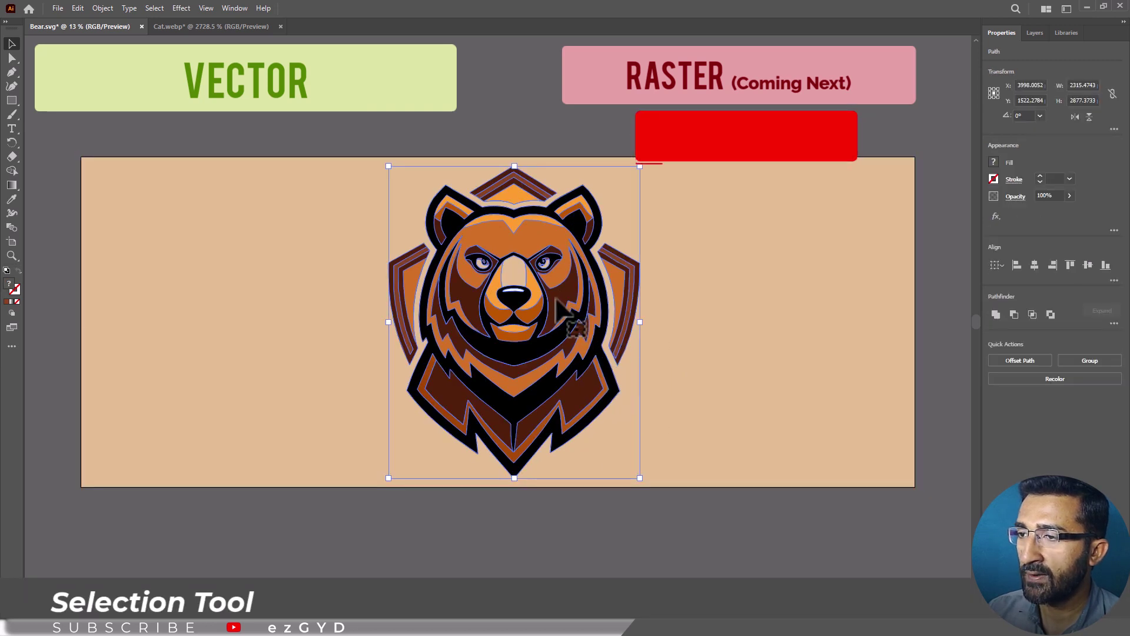
pyautogui.hotkey('ctrl', 'g')
pyautogui.rightClick(527, 250)
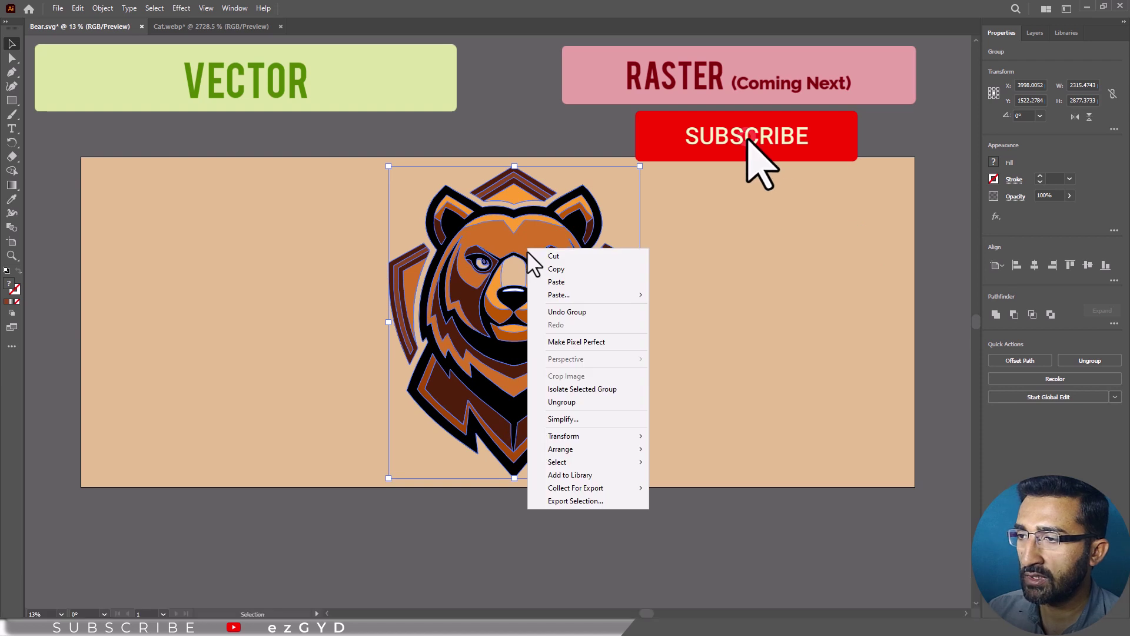
pyautogui.click(585, 402)
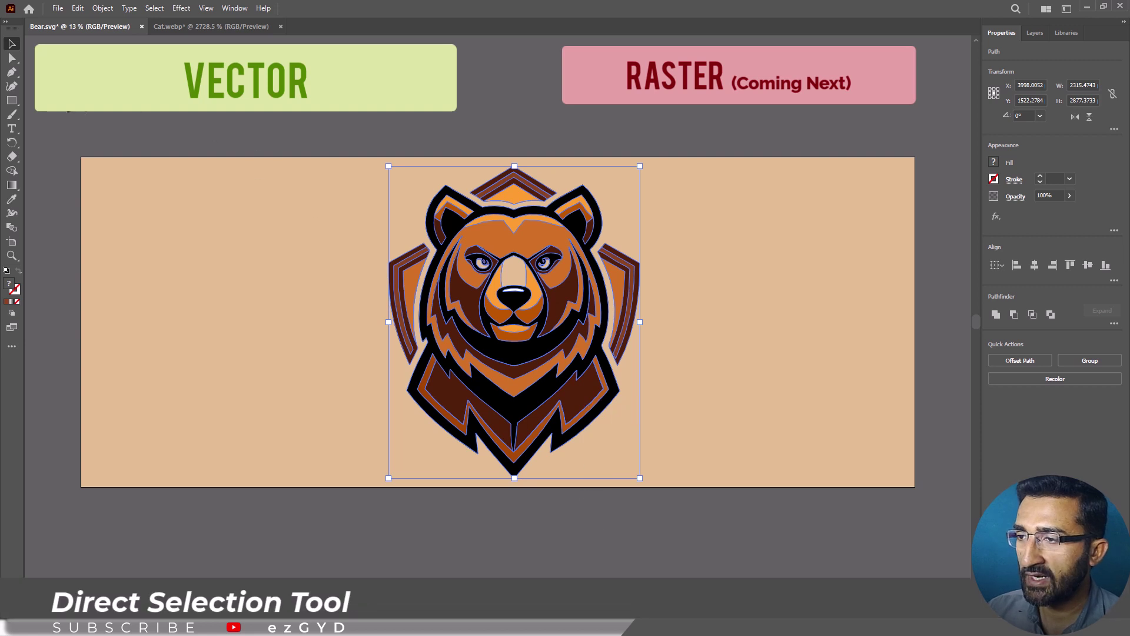
# Select every bear path with Direct Selection, excluding the artboard background, and open the Edit menu
pyautogui.click(12, 59)
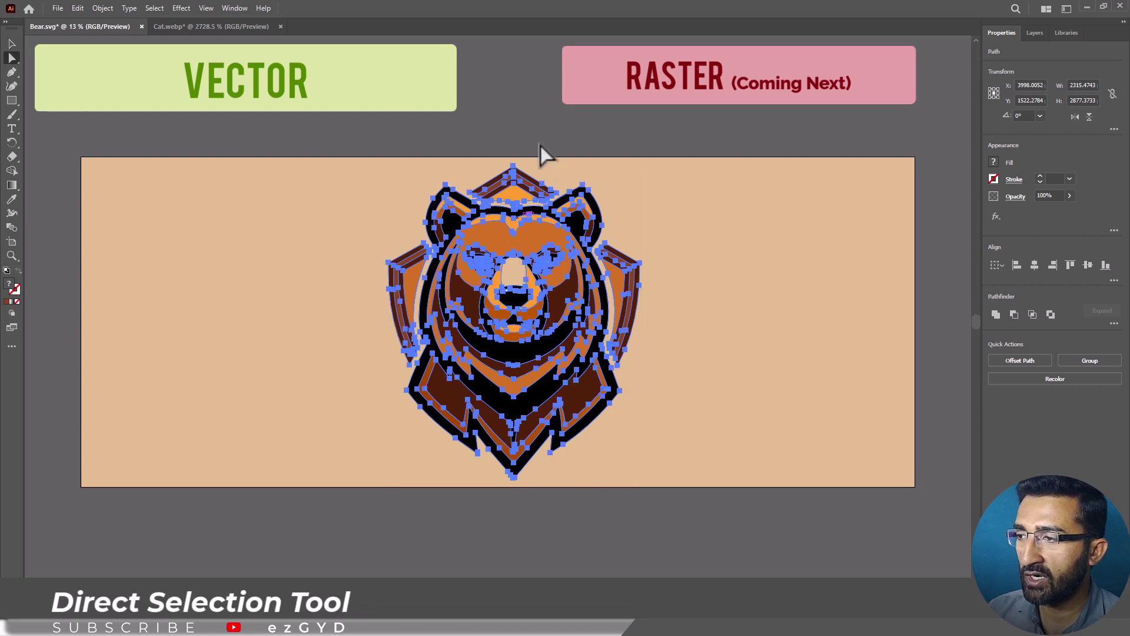
pyautogui.click(553, 138)
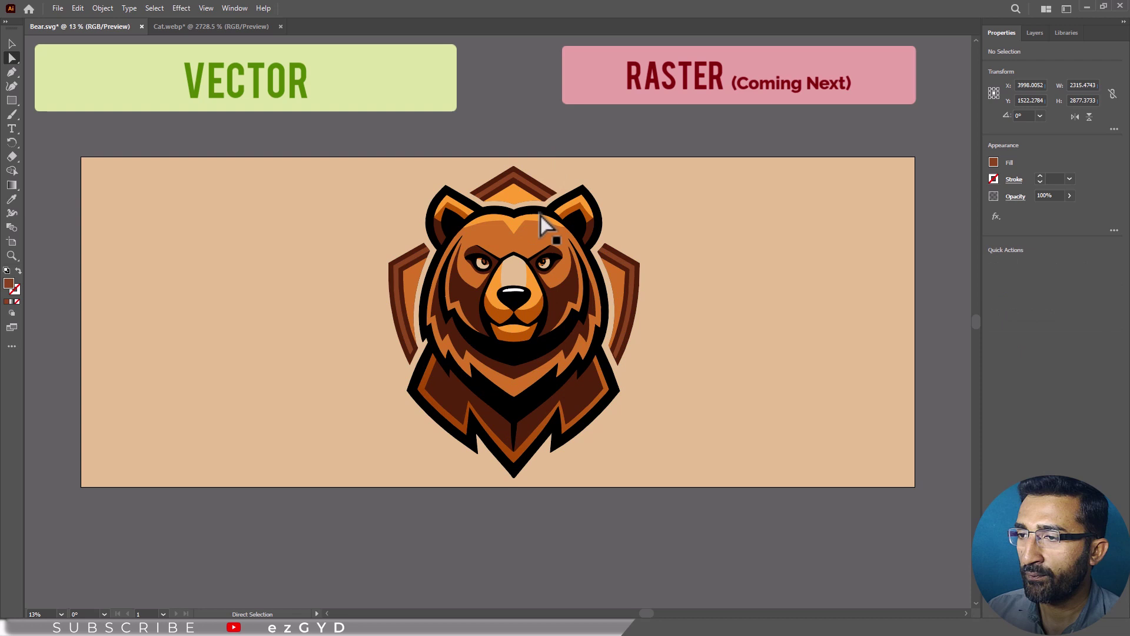
pyautogui.click(532, 237)
pyautogui.hotkey('ctrl', 'a')
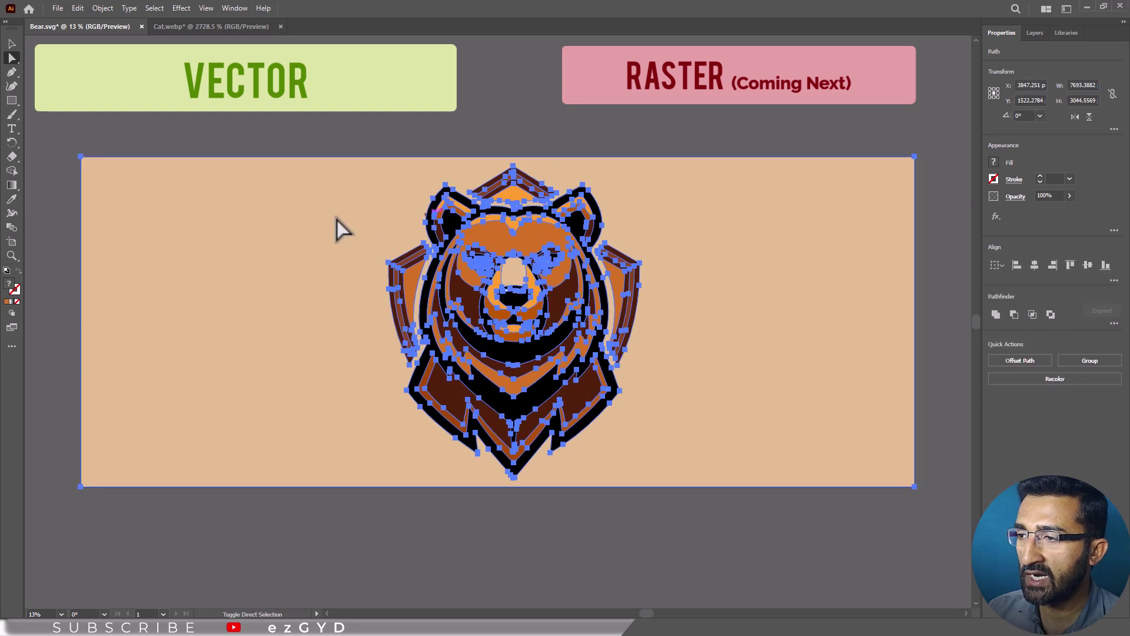
pyautogui.keyDown('shift'); pyautogui.click(338, 227); pyautogui.keyUp('shift')
pyautogui.click(79, 8)
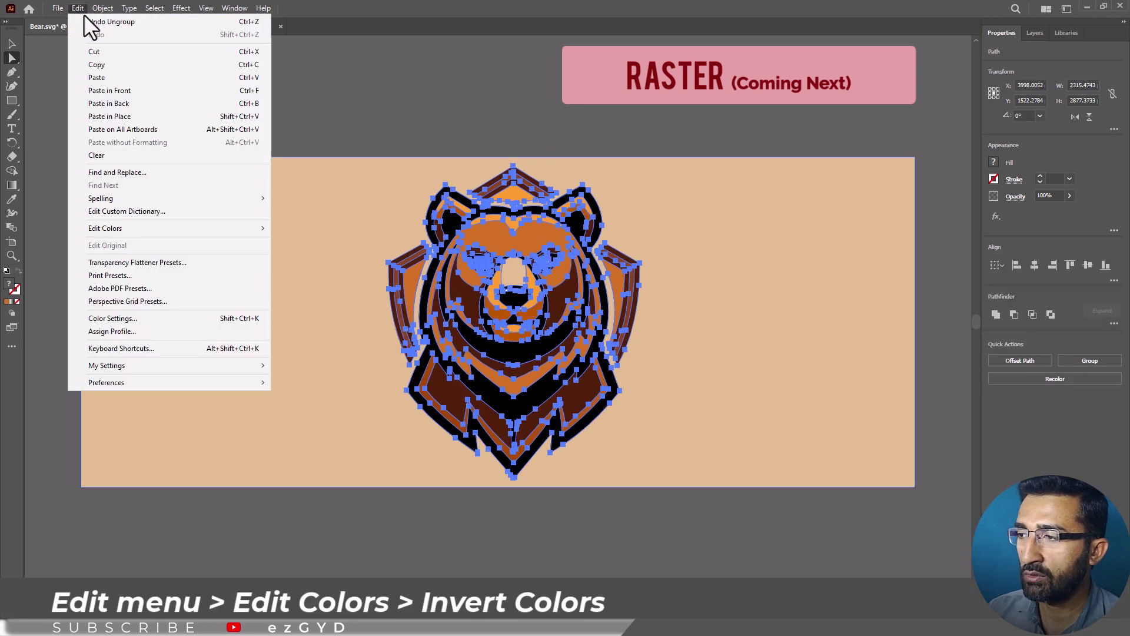
# Invert Colors on all bear paths, then select the now-blue head path
pyautogui.moveTo(123, 228)
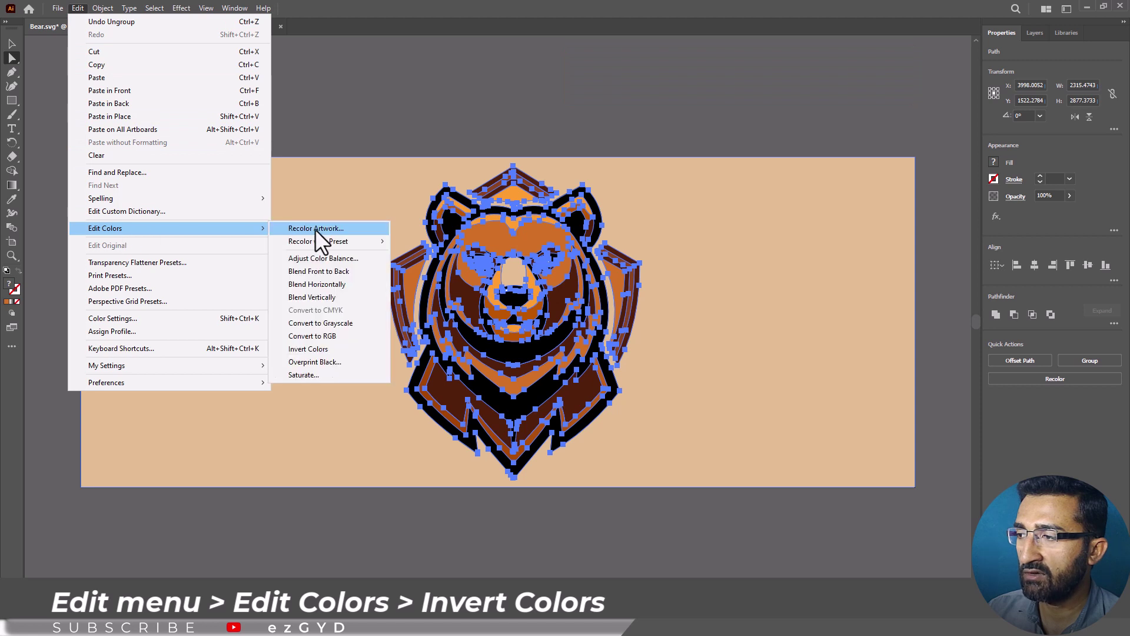
pyautogui.click(316, 348)
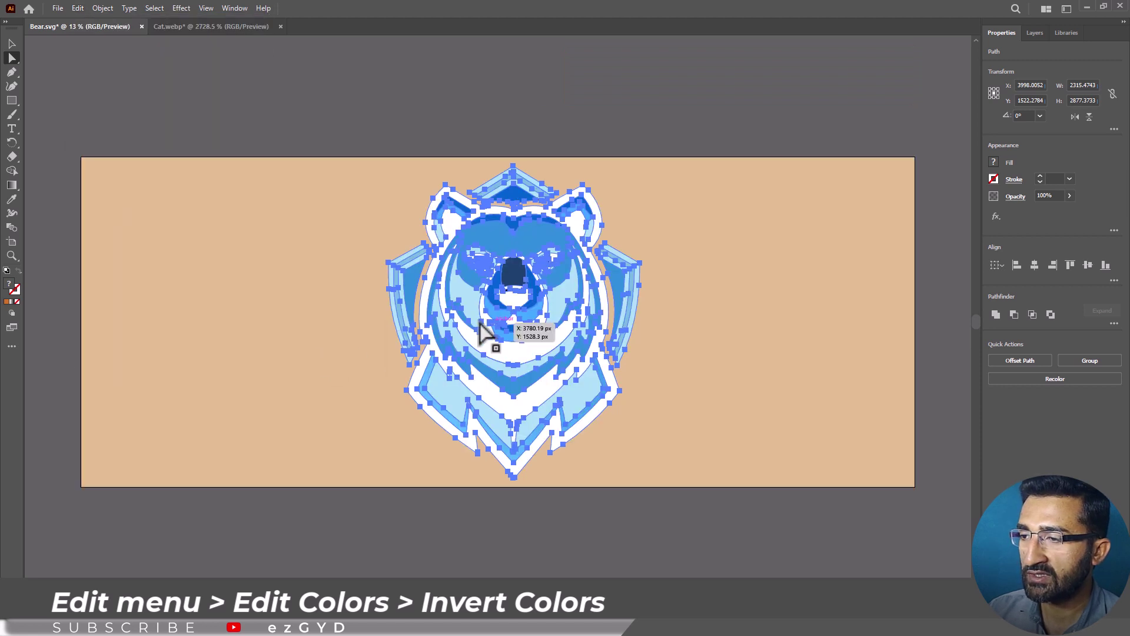
pyautogui.click(496, 240)
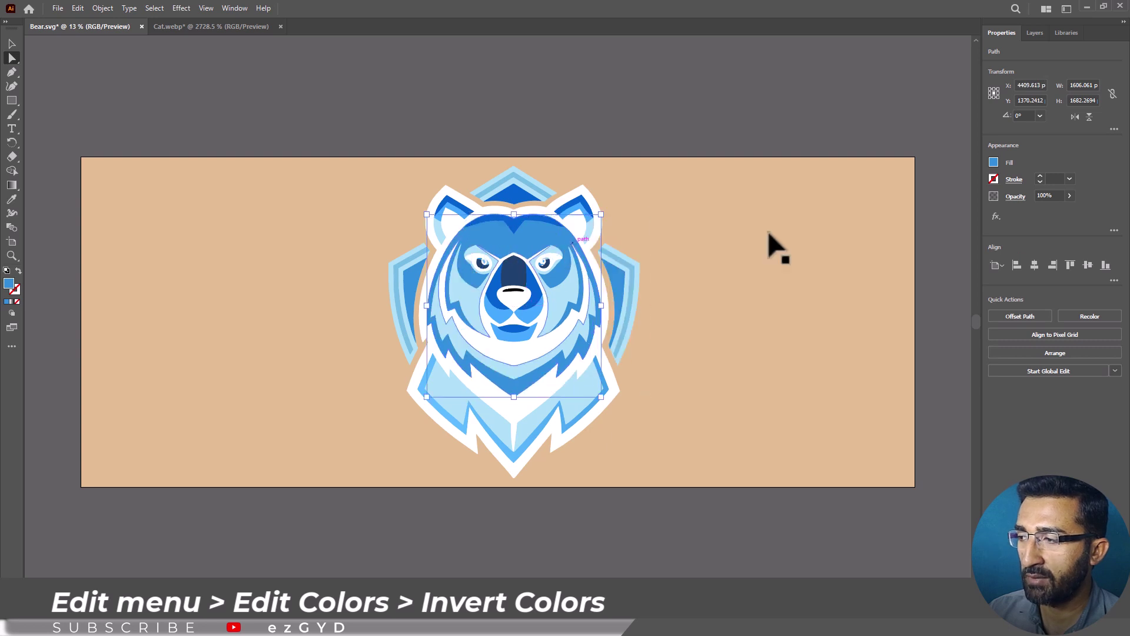
# Show the head path's fill colour settings, reading hex 308EDB
pyautogui.click(993, 163)
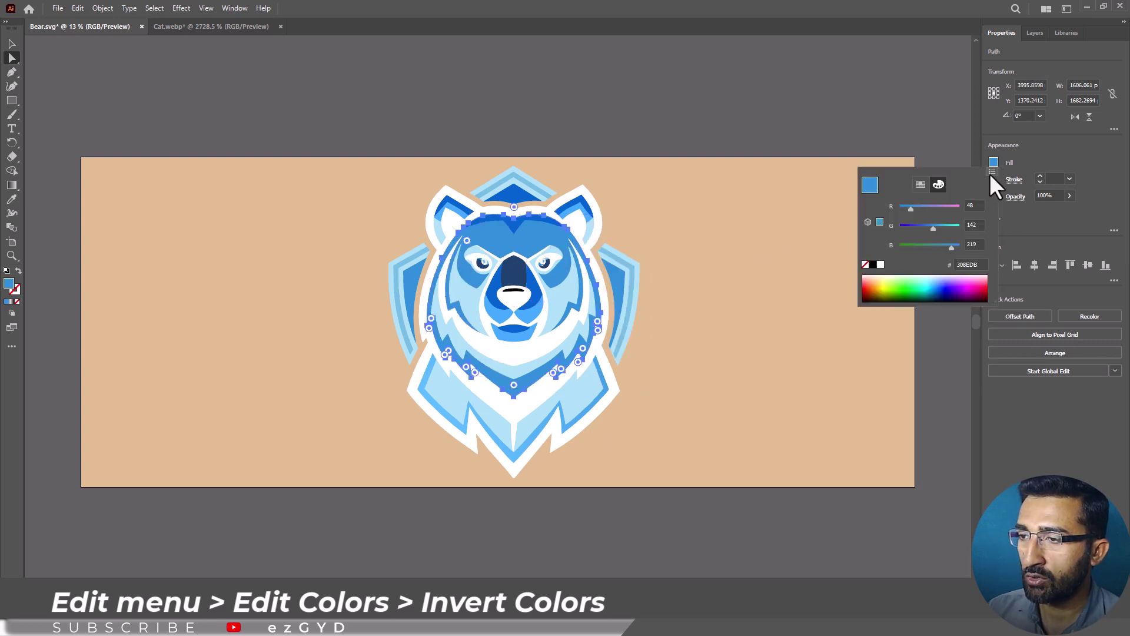
pyautogui.click(992, 172)
pyautogui.click(994, 160)
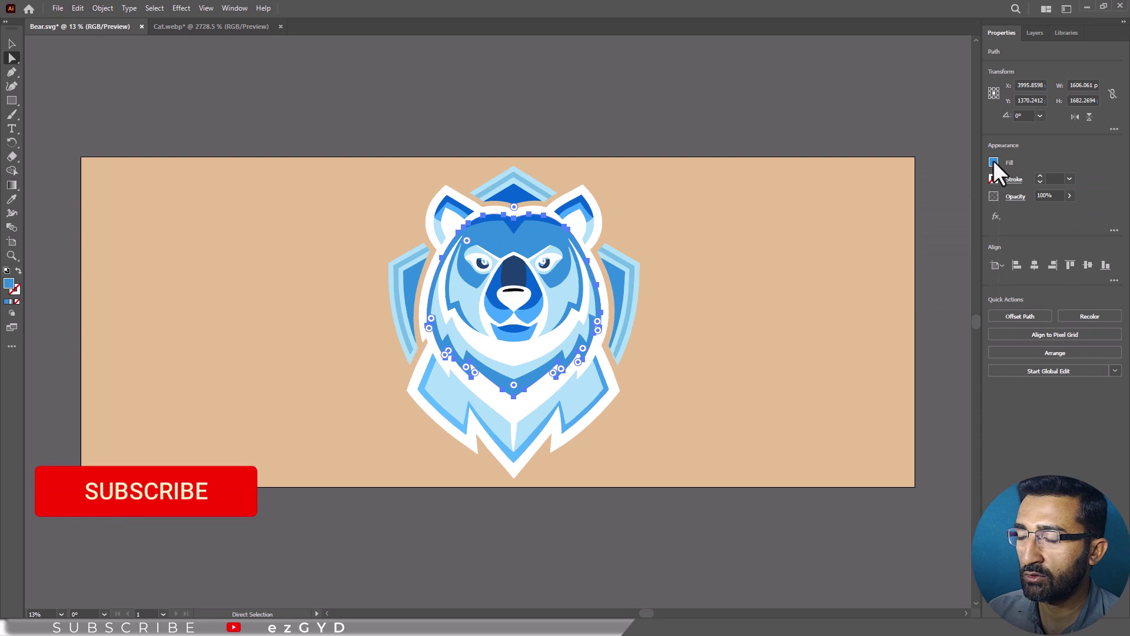
pyautogui.click(994, 160)
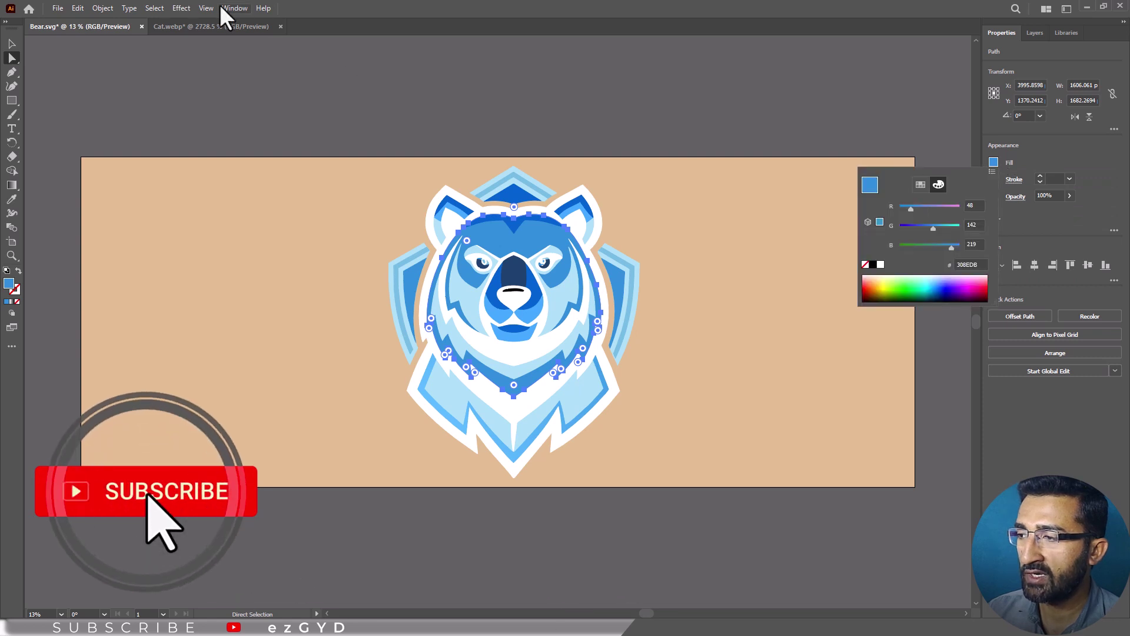
# In the Color panel, invert the head band's blue fill and lower G to reach red-orange #CF5124
pyautogui.click(240, 7)
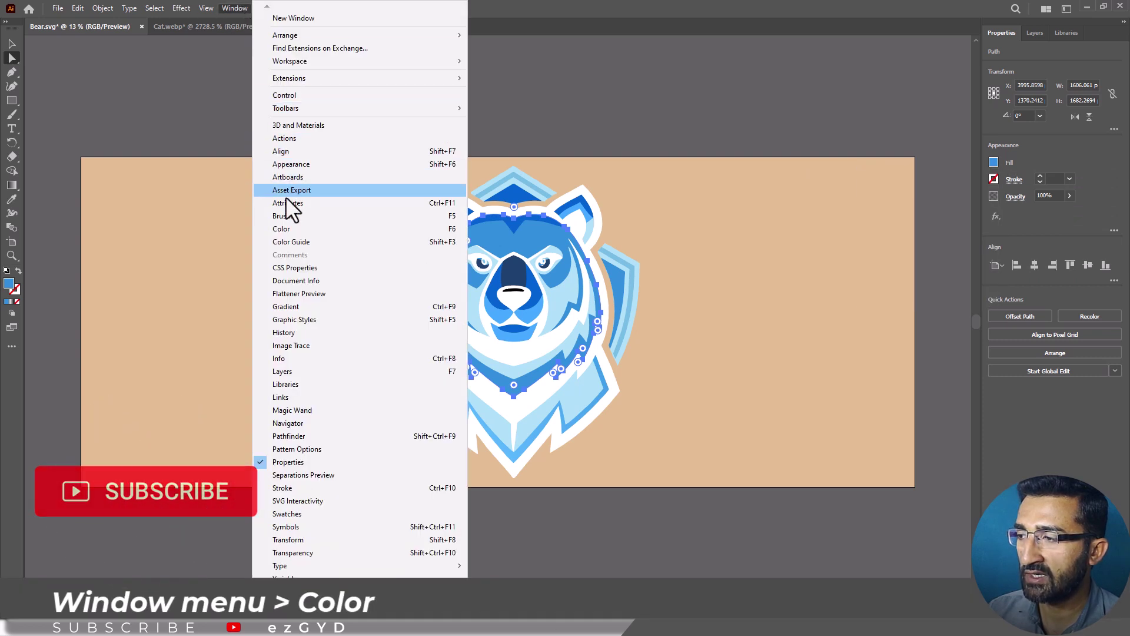
pyautogui.click(287, 229)
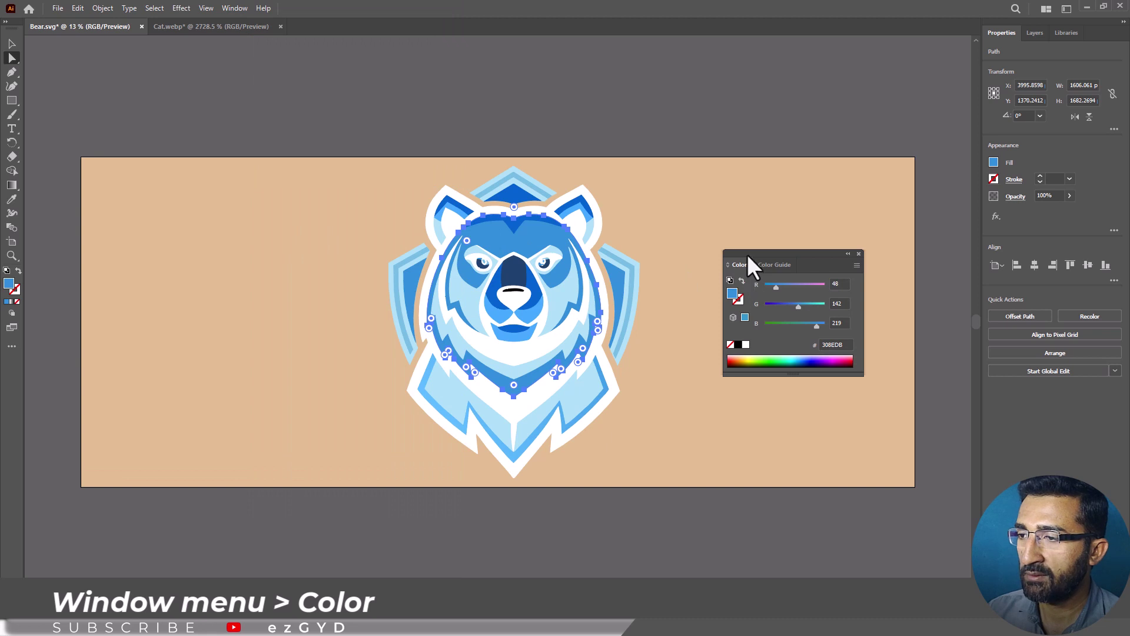
pyautogui.click(867, 264)
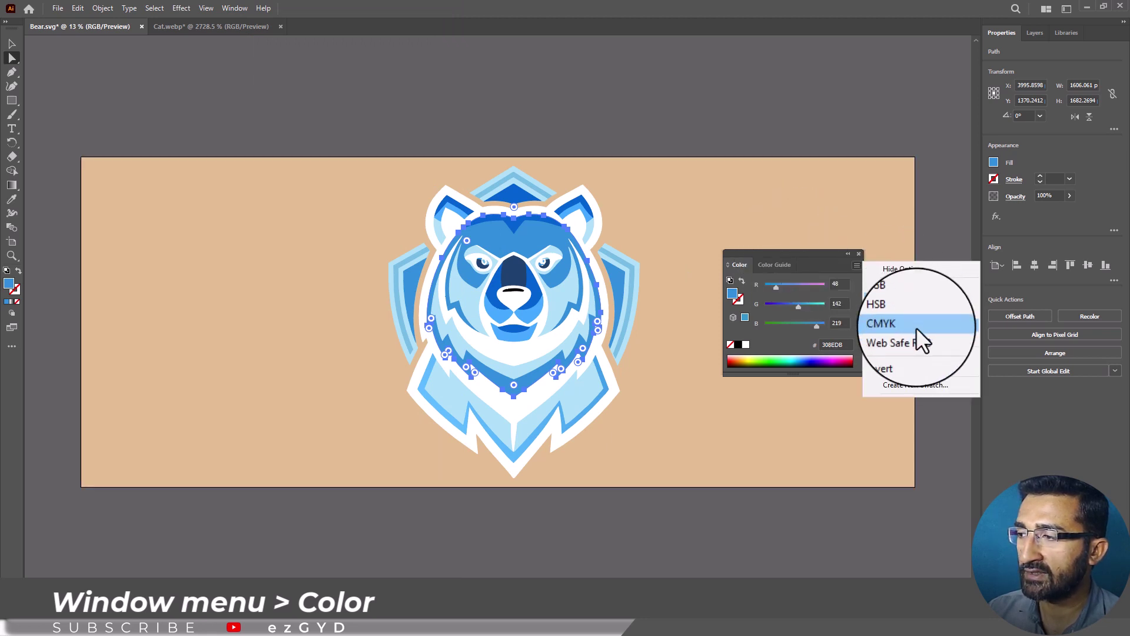
pyautogui.click(910, 354)
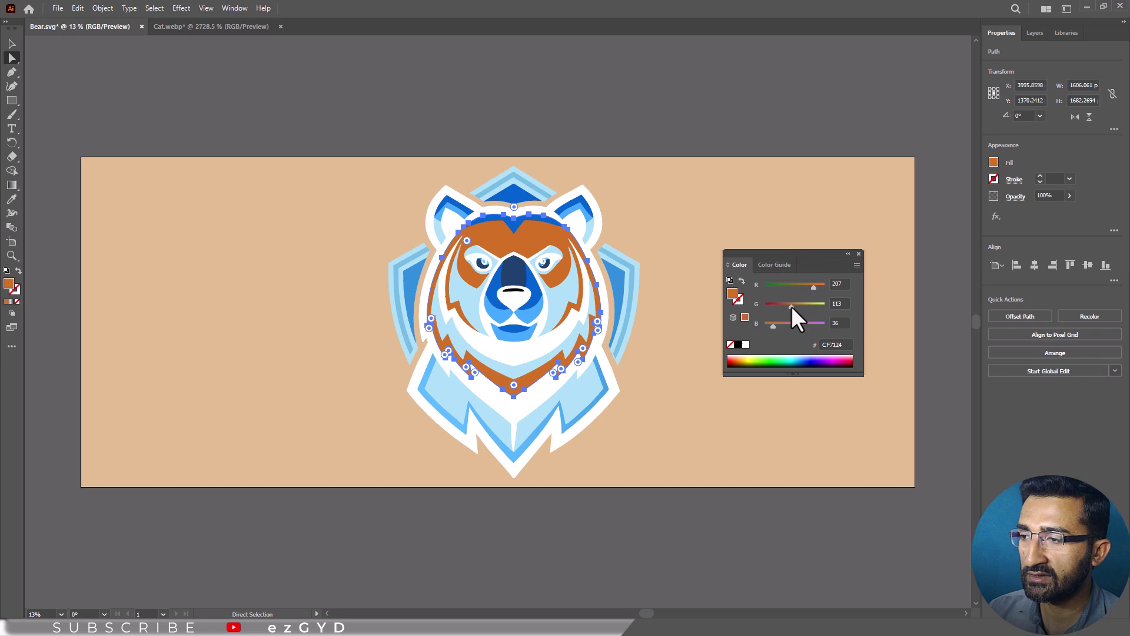
pyautogui.moveTo(791, 306)
pyautogui.mouseDown()
pyautogui.moveTo(805, 307)
pyautogui.moveTo(784, 306)
pyautogui.mouseUp()
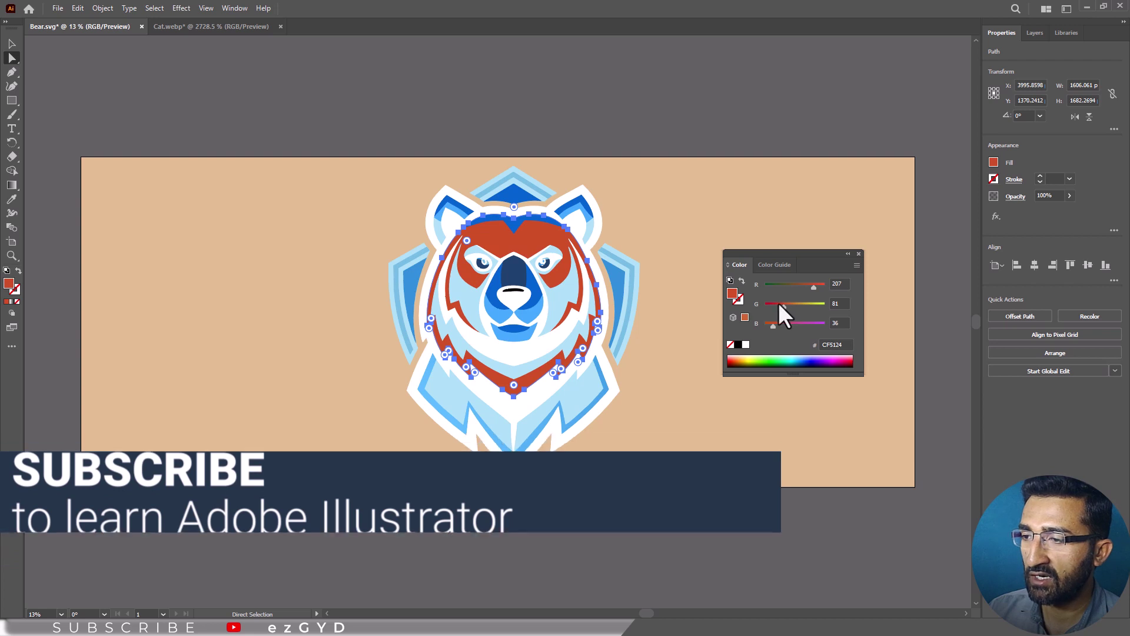
pyautogui.click(509, 409)
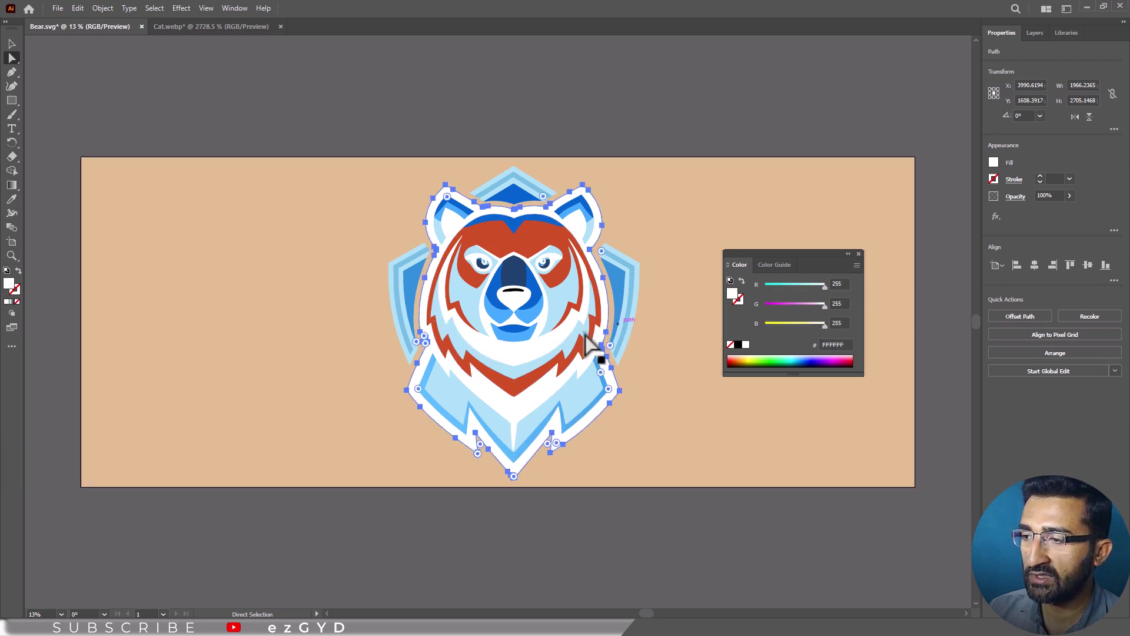
# Invert the white outline to black via the Color panel menu, then raise R to dark red
pyautogui.click(857, 265)
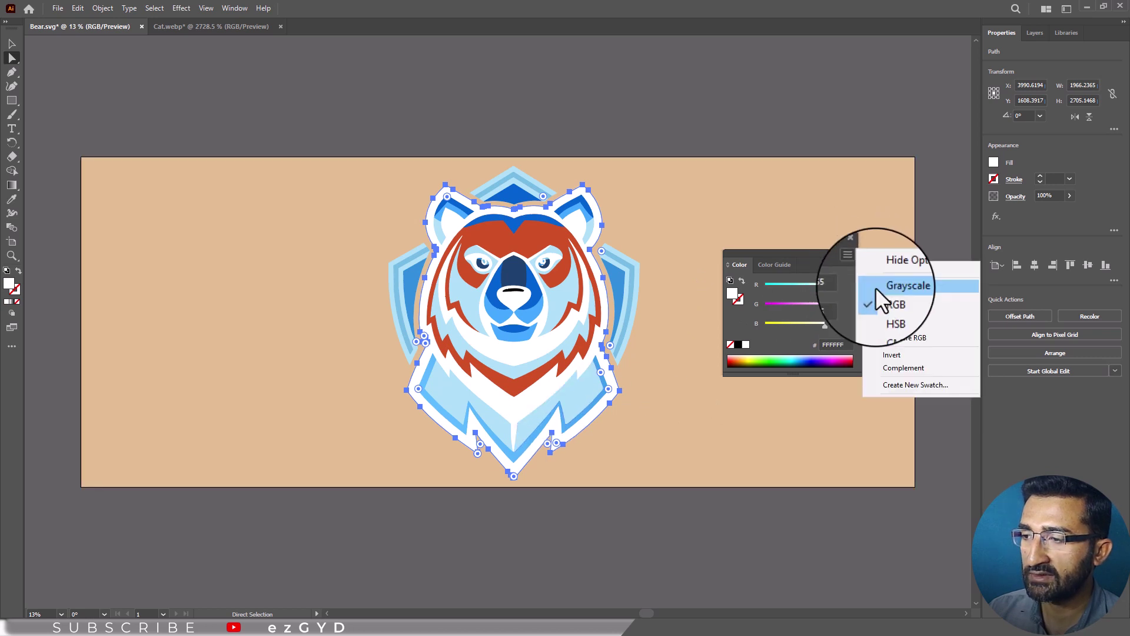
pyautogui.click(894, 355)
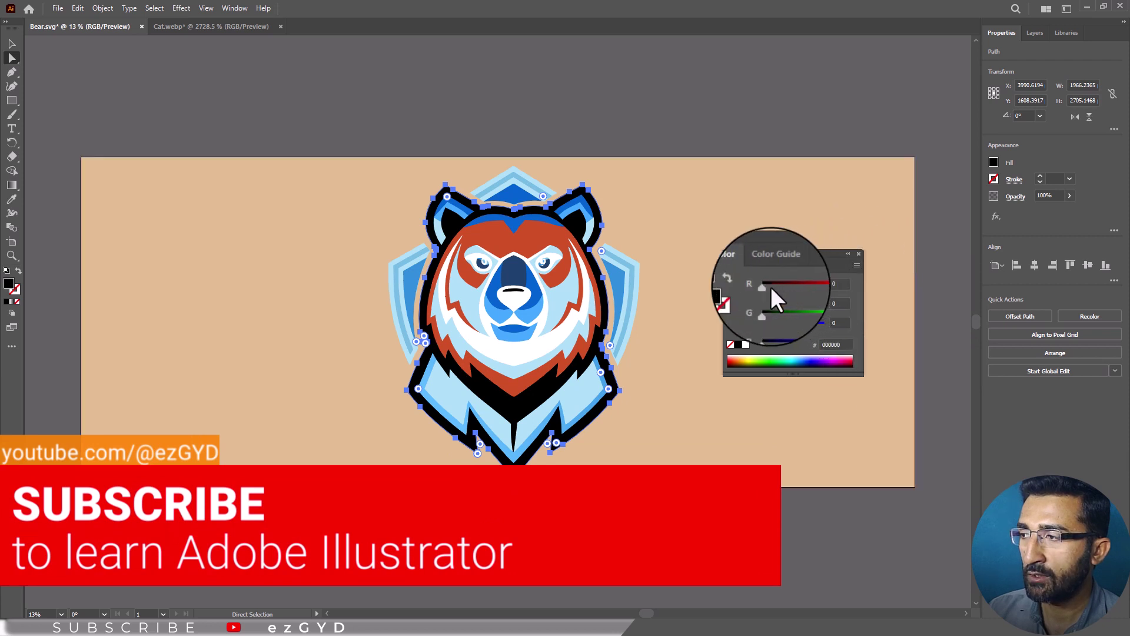
pyautogui.moveTo(765, 288); pyautogui.dragTo(807, 308)
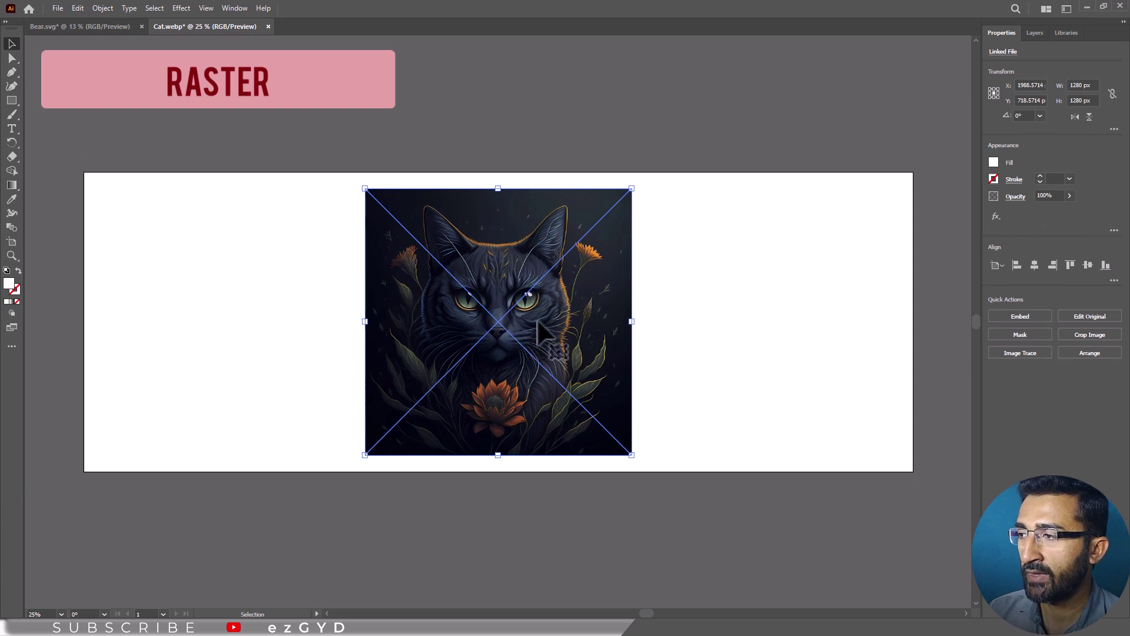
# Select the linked Cat.webp picture and embed it into the document
pyautogui.click(620, 295)
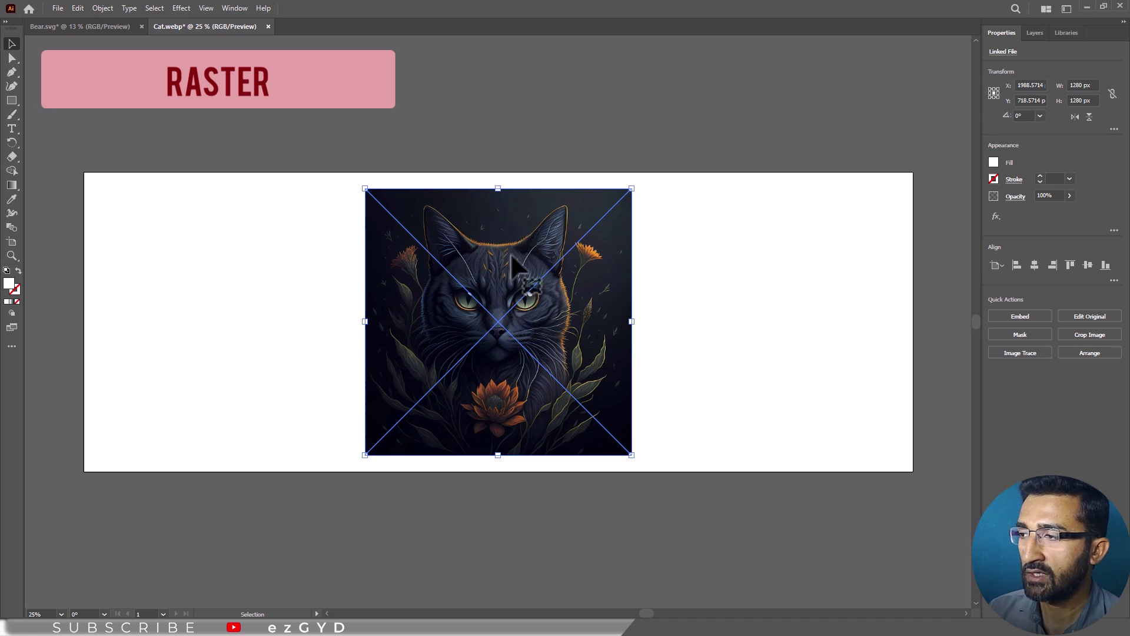
pyautogui.click(577, 171)
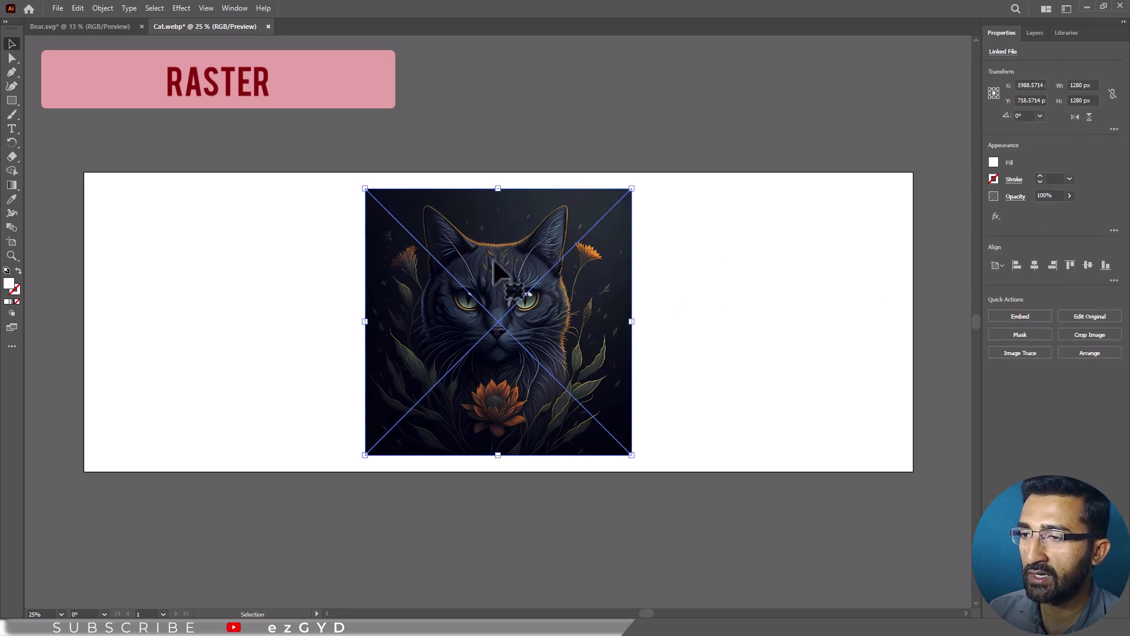
pyautogui.click(1021, 317)
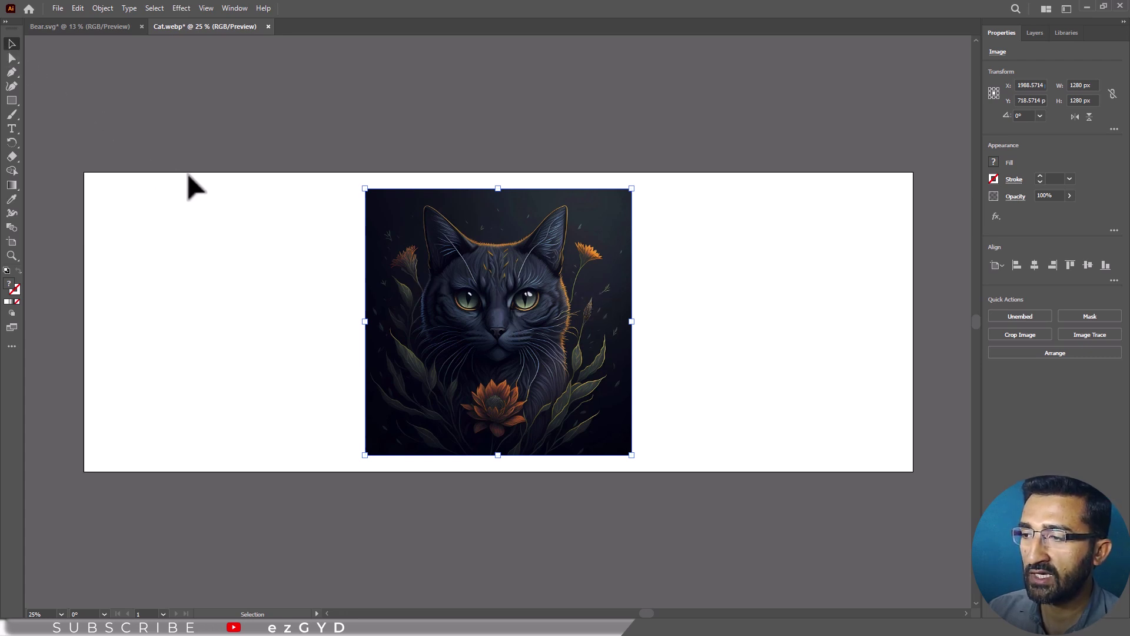
# Reselect the embedded cat image and apply Edit > Edit Colors > Invert Colors
pyautogui.click(233, 189)
pyautogui.click(436, 219)
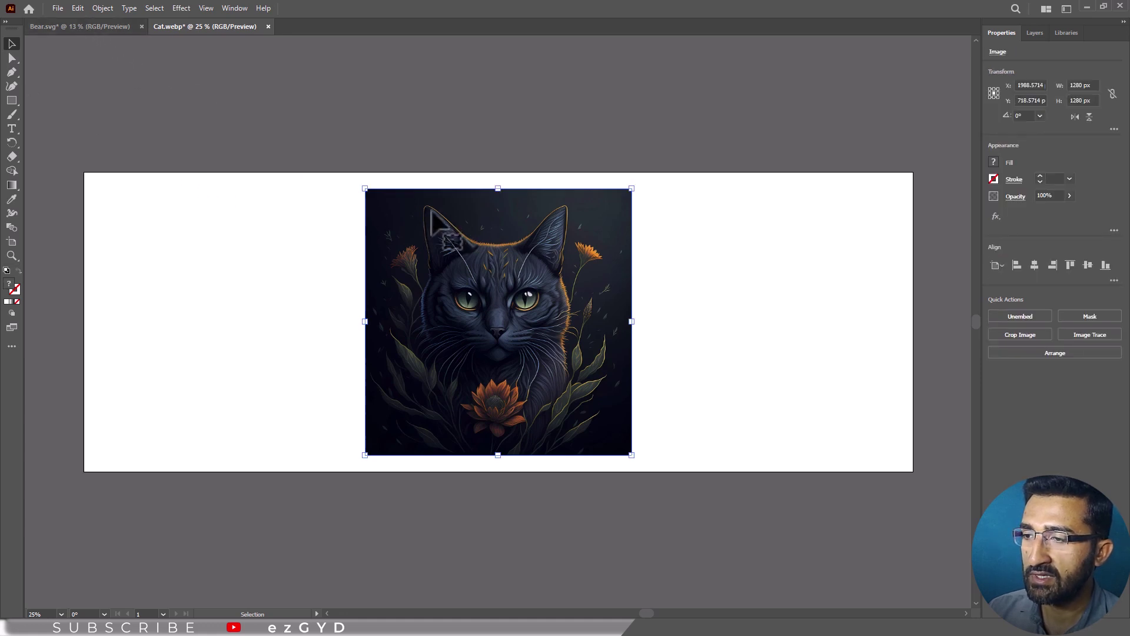
pyautogui.click(77, 8)
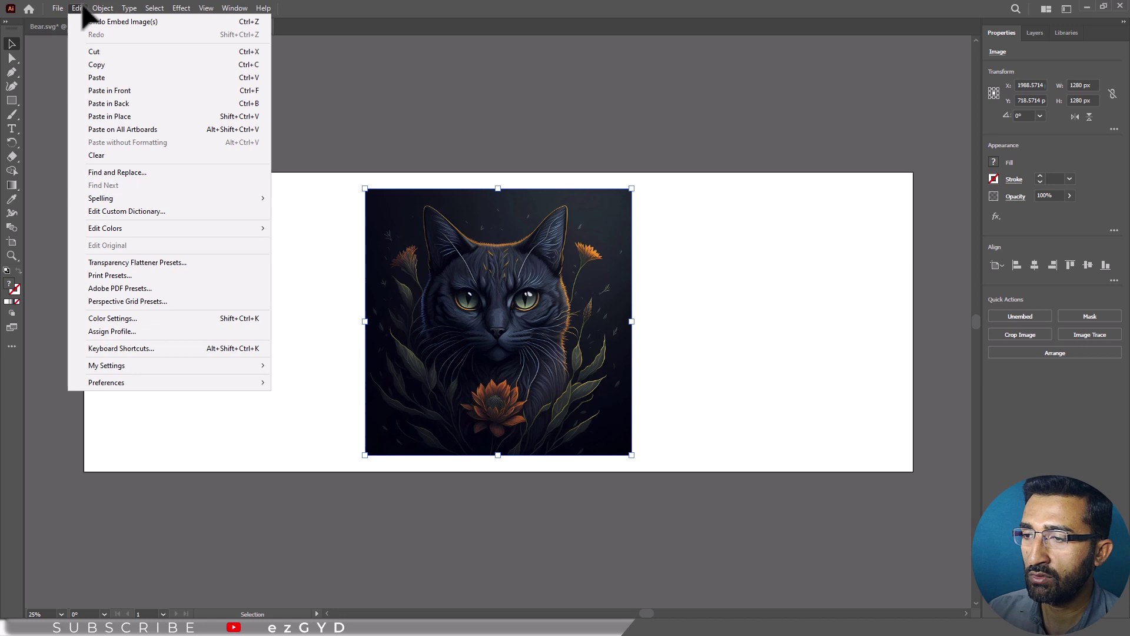
pyautogui.moveTo(144, 230)
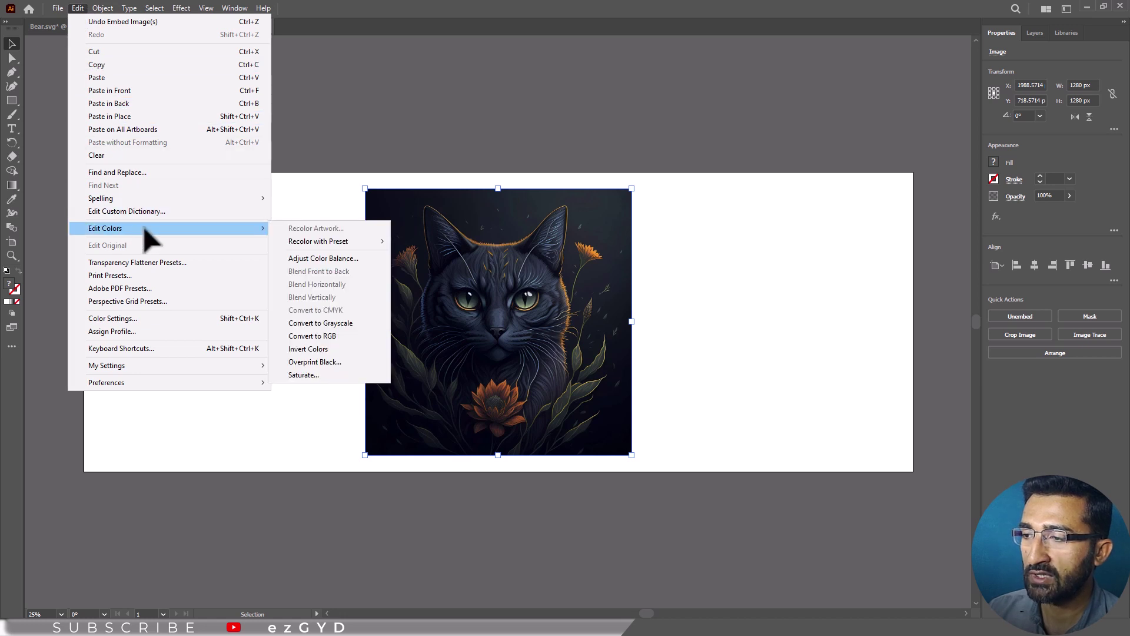
pyautogui.click(353, 350)
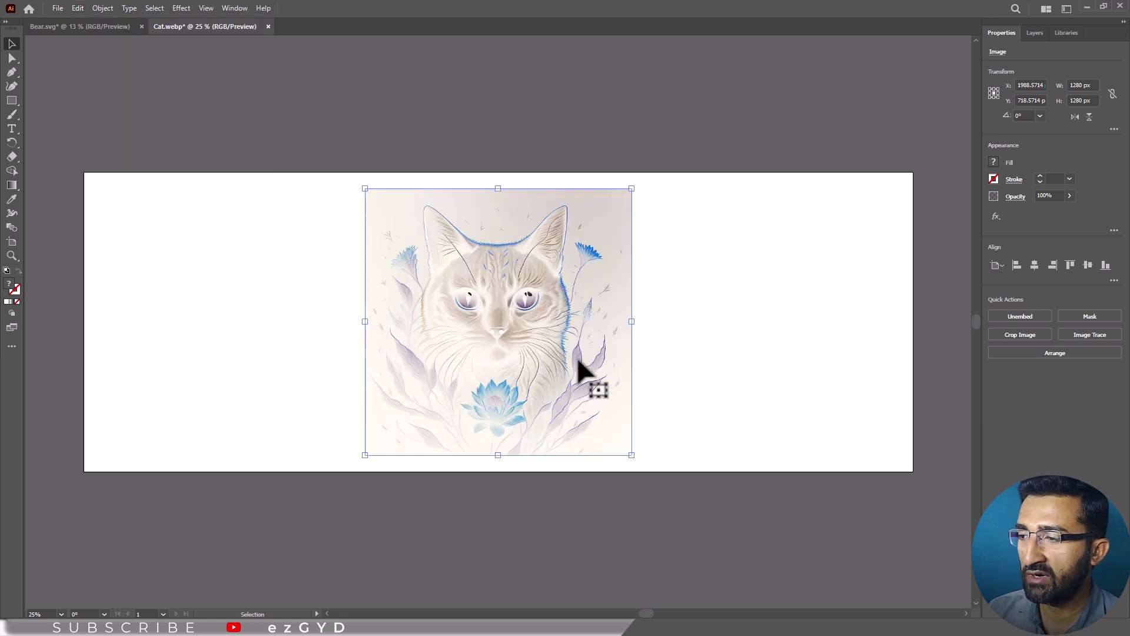
# Invert the cat image's colours once more to restore its dark original, then deselect it
pyautogui.click(657, 361)
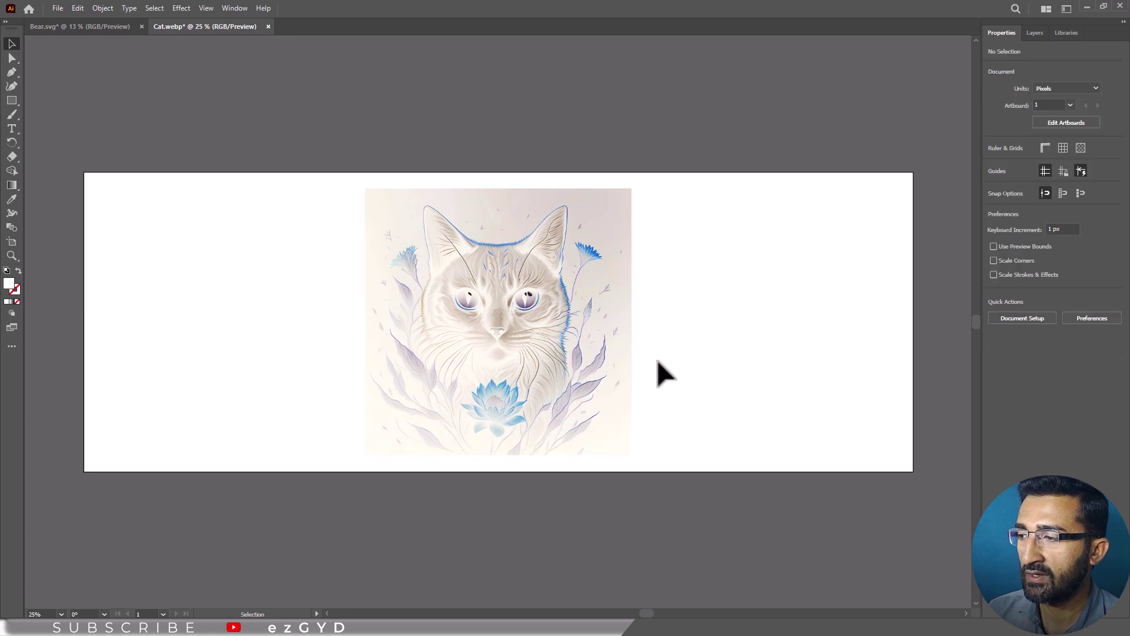
pyautogui.click(503, 363)
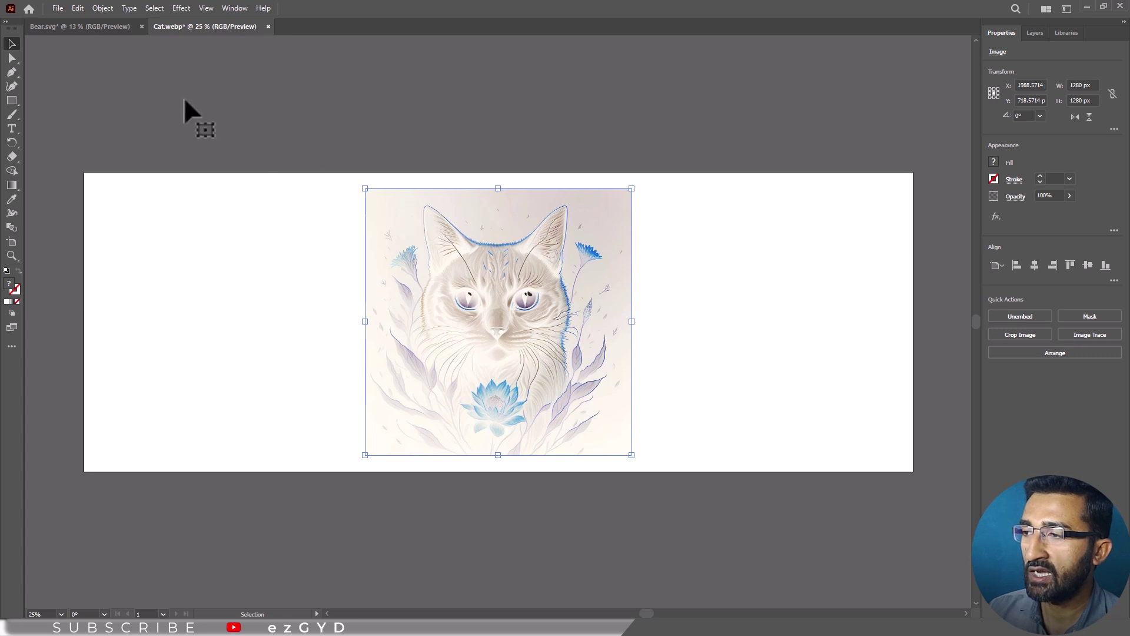
pyautogui.click(72, 11)
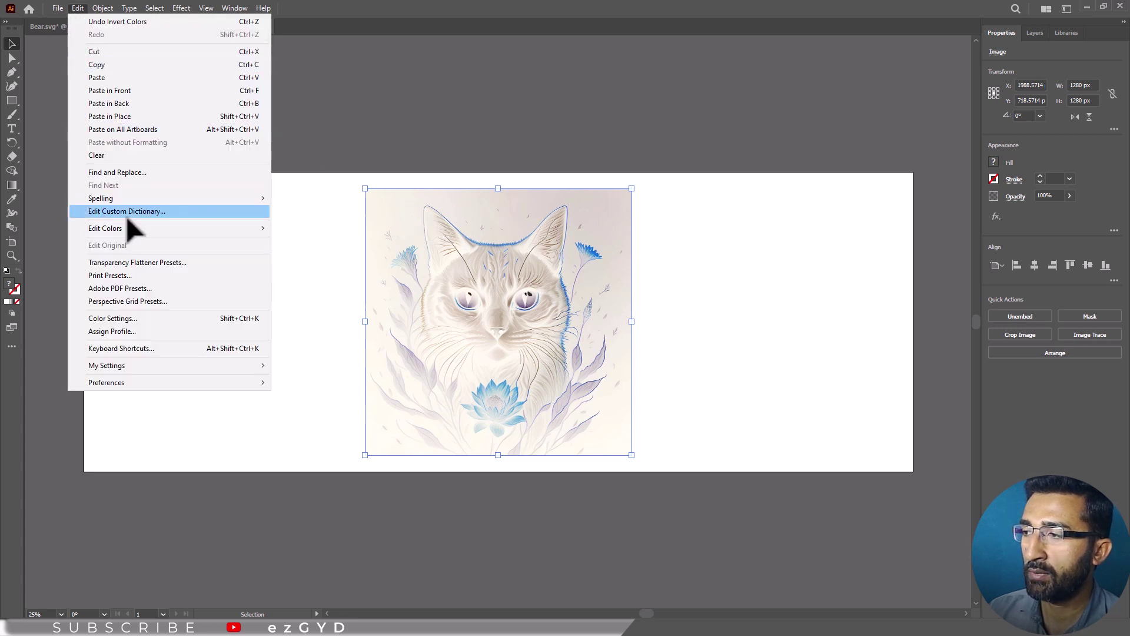
pyautogui.moveTo(128, 225)
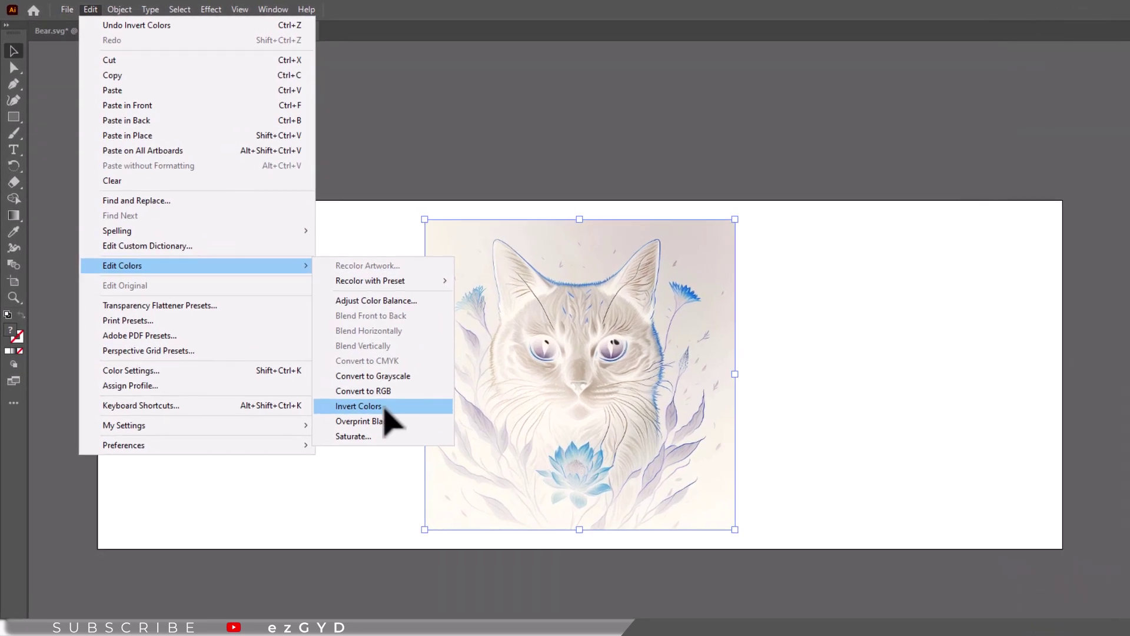
pyautogui.click(384, 410)
pyautogui.click(413, 330)
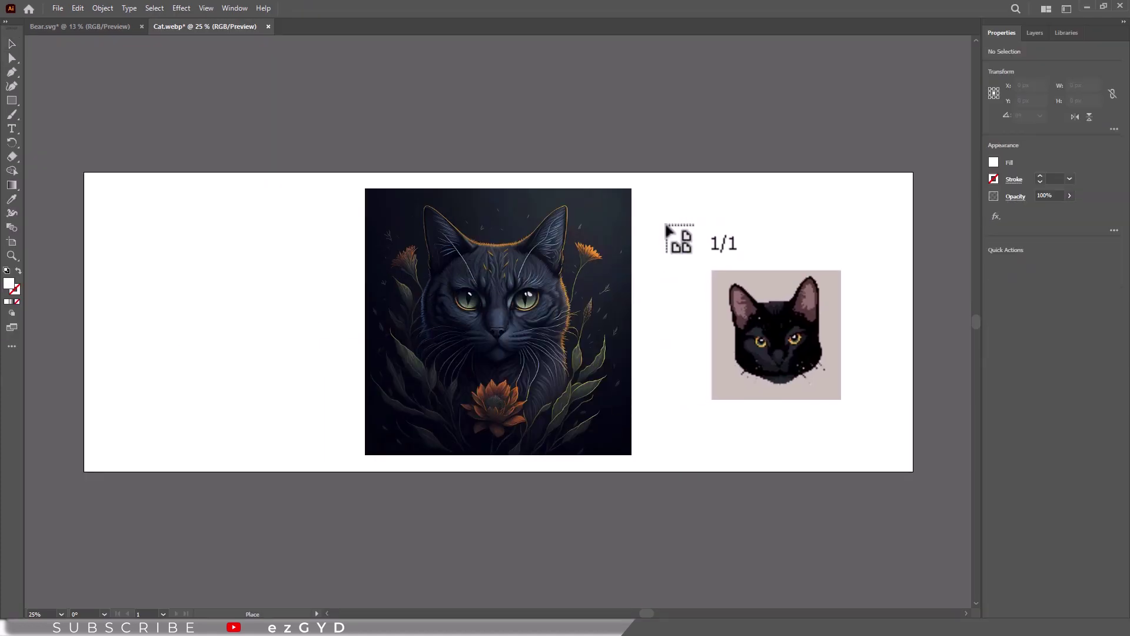
# Place the cat head image, position it beside the dark cat, and embed it
pyautogui.click(773, 260)
pyautogui.moveTo(545, 277); pyautogui.dragTo(337, 253)
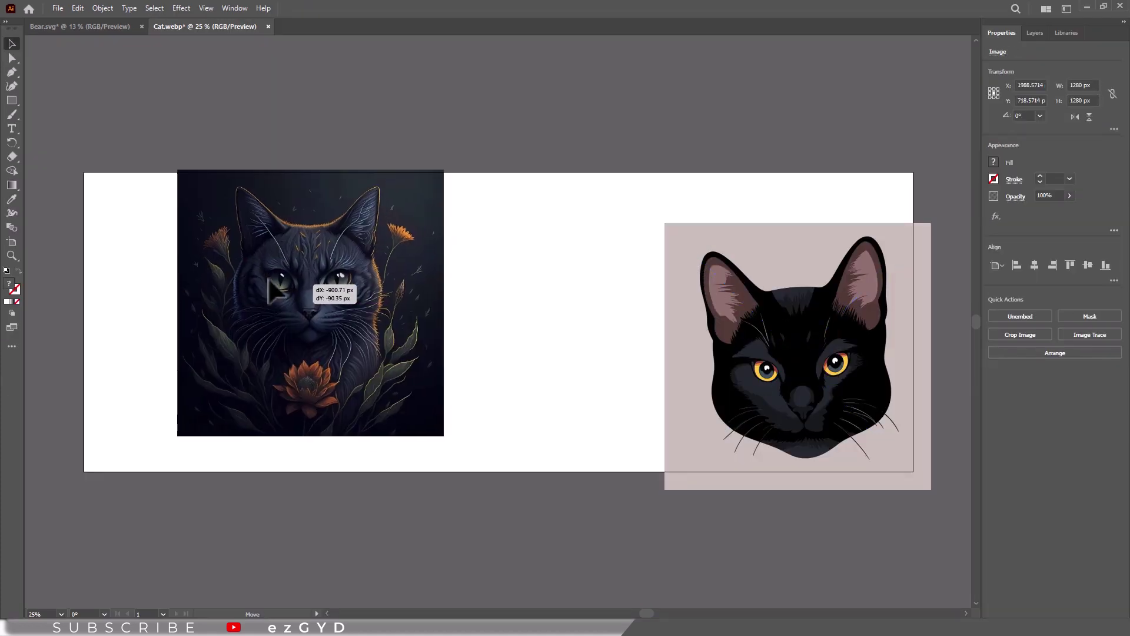
pyautogui.moveTo(714, 285); pyautogui.dragTo(540, 244)
pyautogui.click(1021, 318)
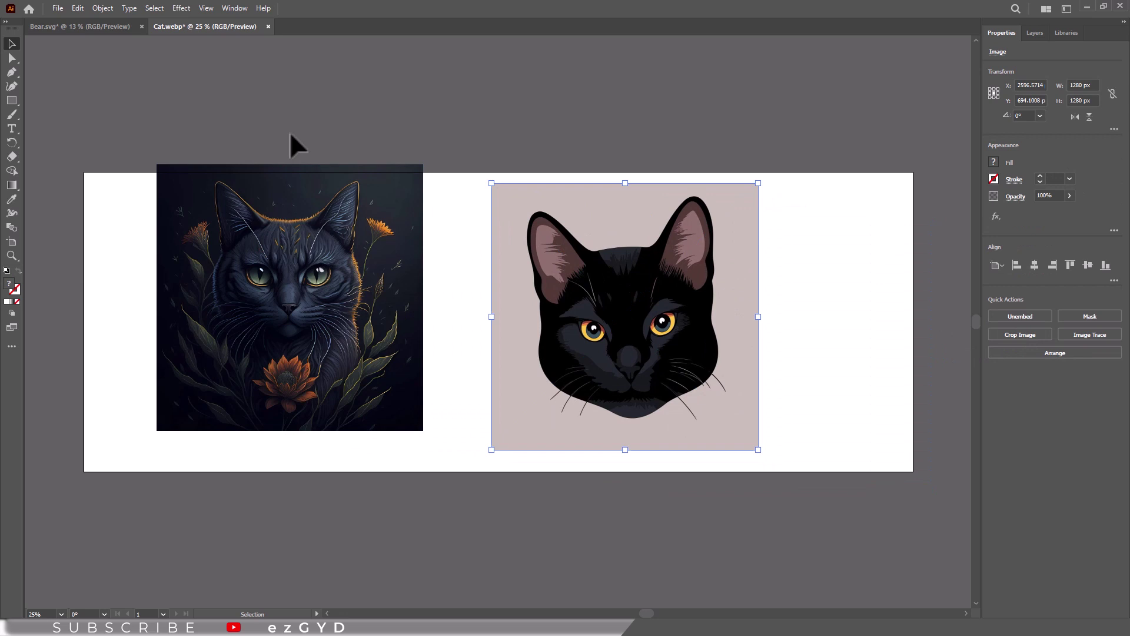
# Invert the colours of the embedded cat head image with Edit Colors > Invert Colors
pyautogui.click(79, 8)
pyautogui.moveTo(121, 233)
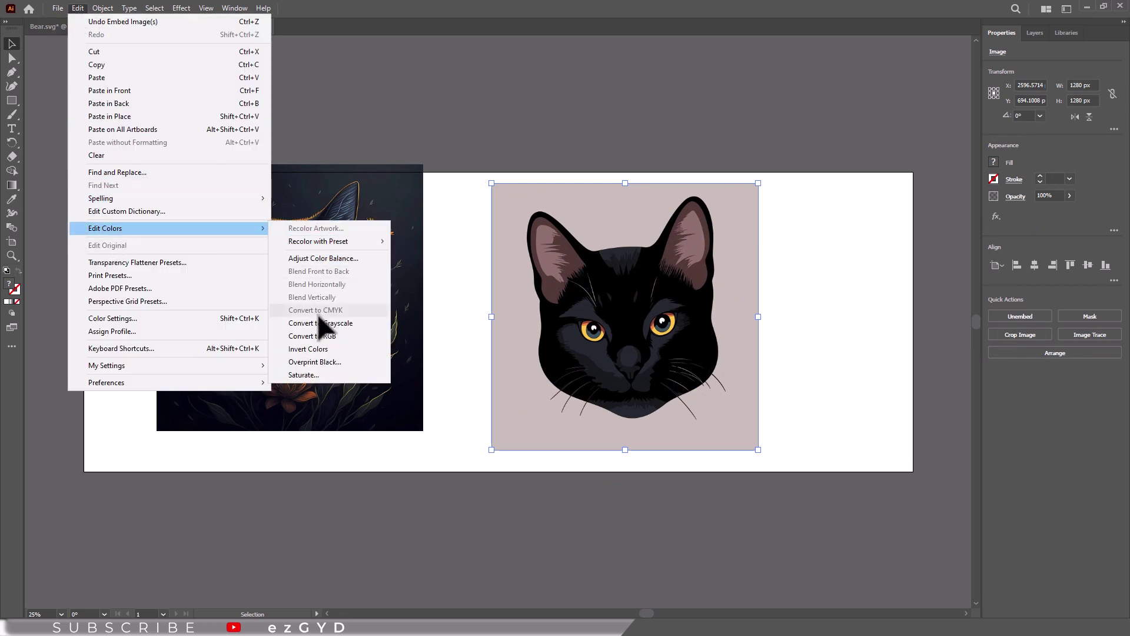
pyautogui.click(328, 353)
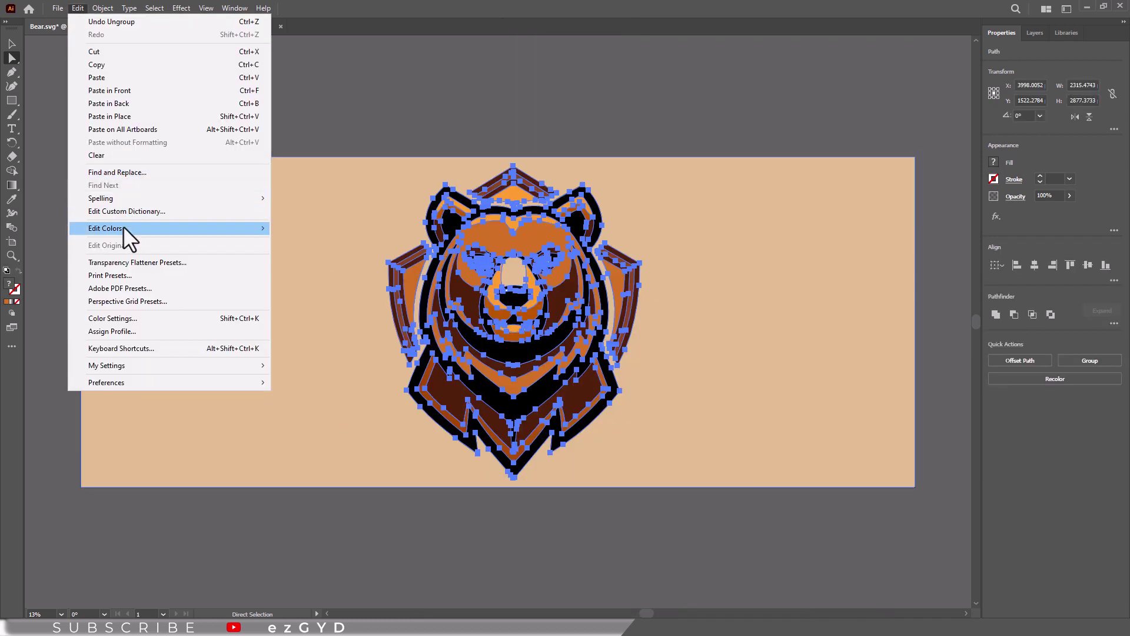
# Invert the bear logo's colours, then recolour its face ring reddish orange CF5124
pyautogui.moveTo(122, 228)
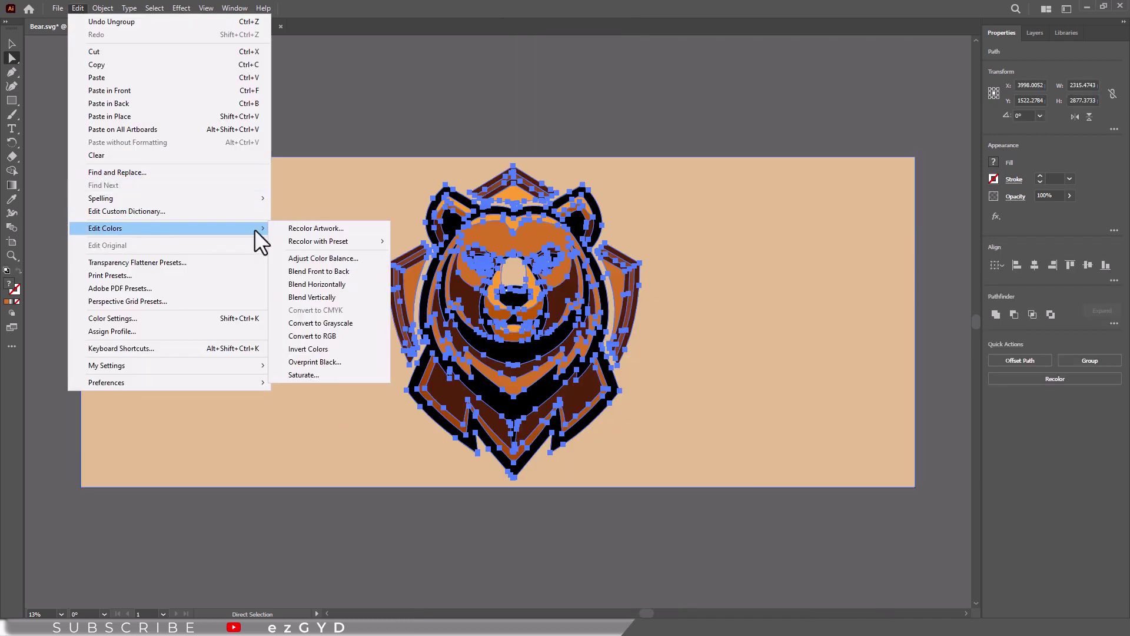
pyautogui.click(317, 349)
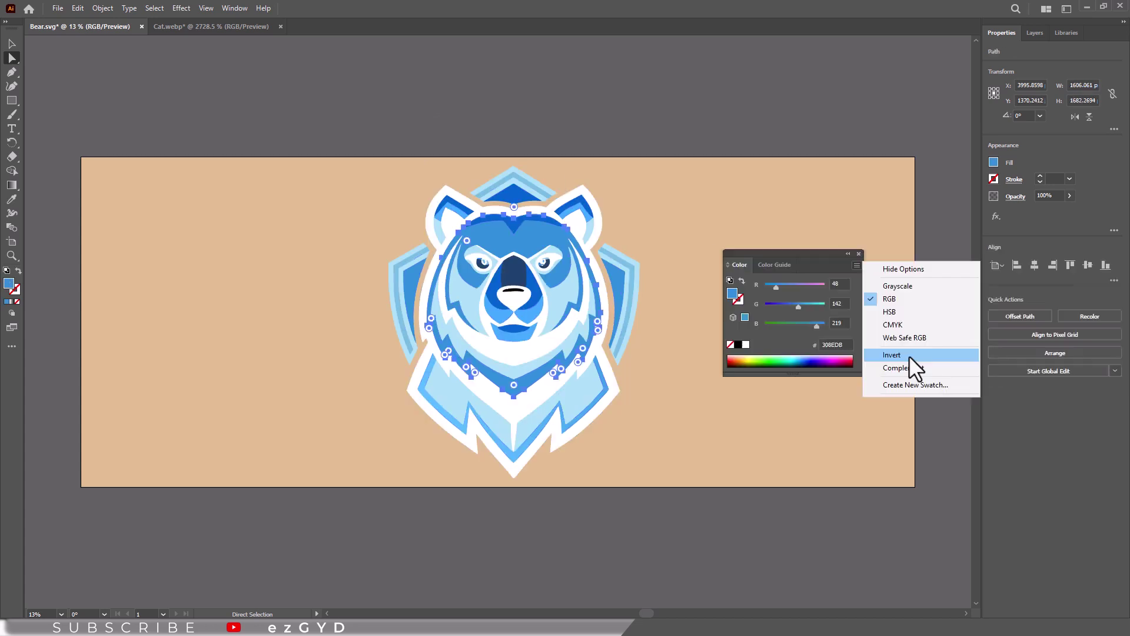
pyautogui.click(910, 361)
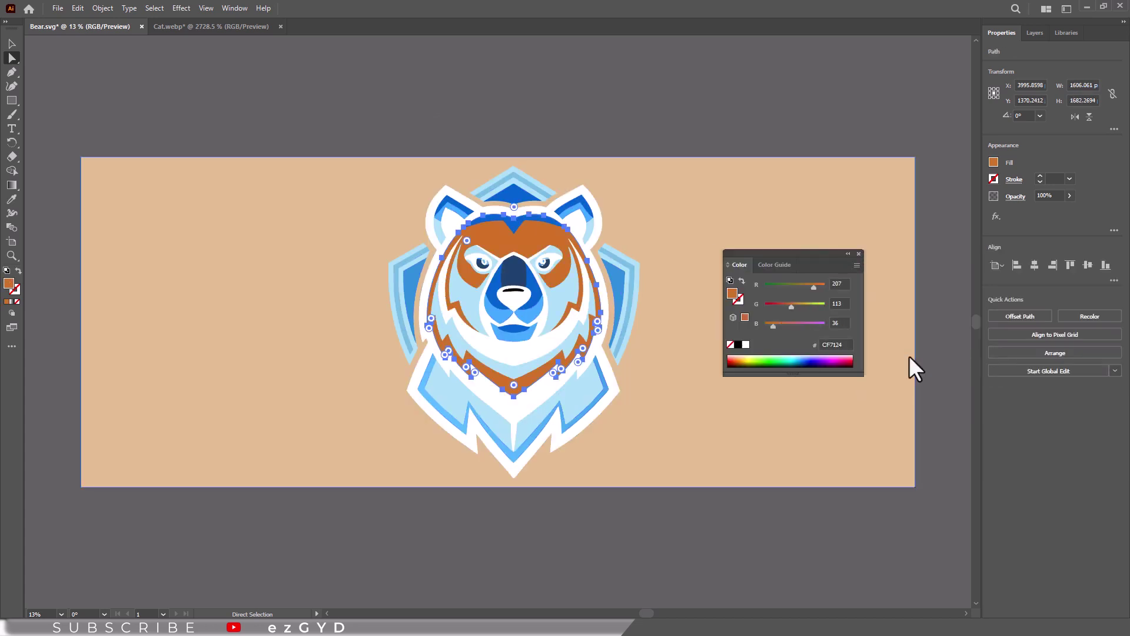
pyautogui.moveTo(793, 307)
pyautogui.mouseDown()
pyautogui.moveTo(805, 306)
pyautogui.moveTo(782, 308)
pyautogui.mouseUp()
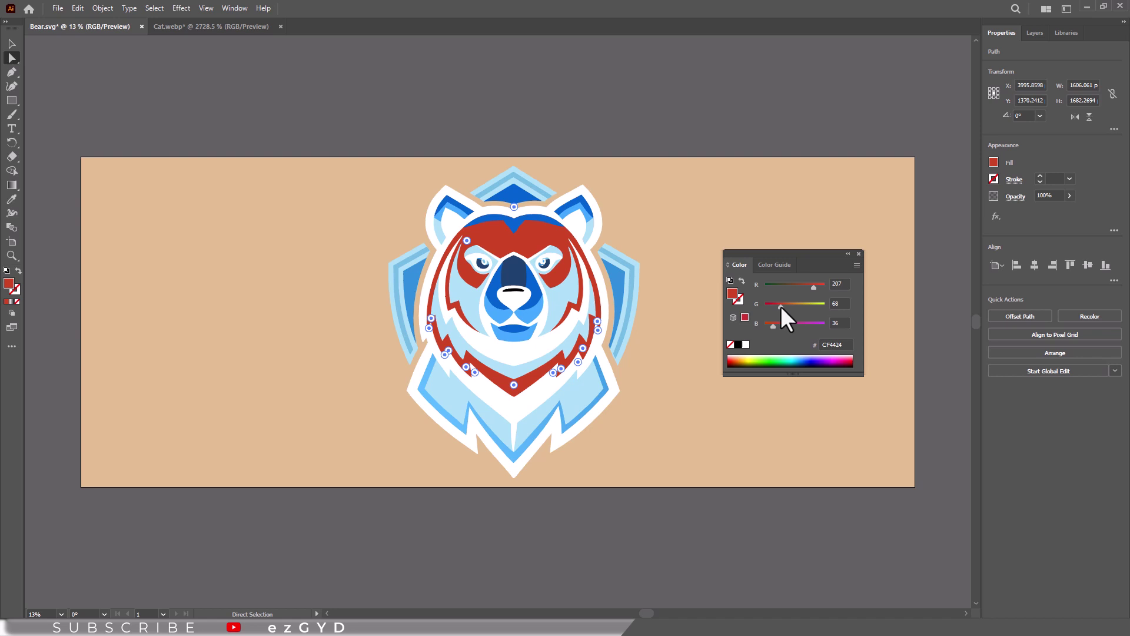
pyautogui.moveTo(780, 306); pyautogui.dragTo(783, 306)
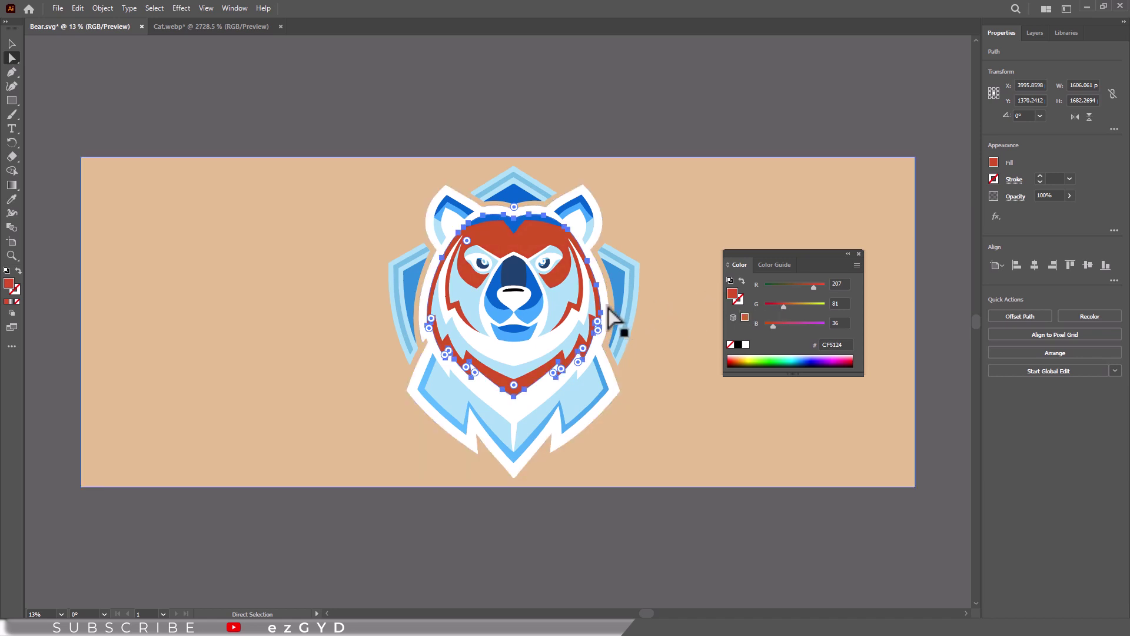
# Invert the bear's white outer outline and set it to purple 9B71B1 (R155, G113, B177)
pyautogui.click(510, 411)
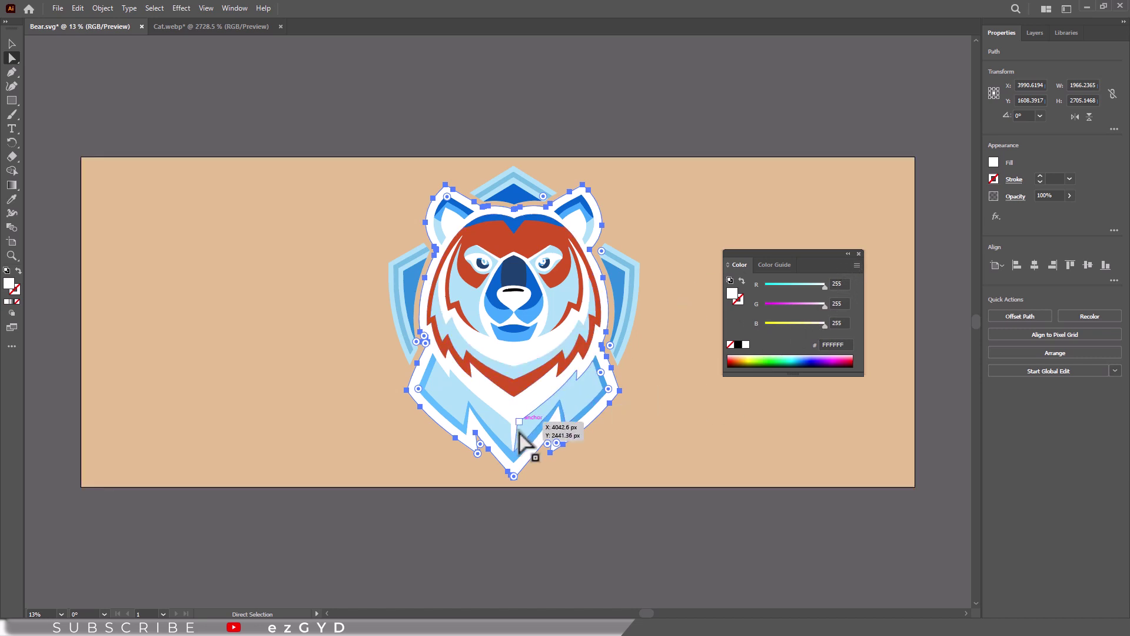
pyautogui.click(857, 264)
pyautogui.click(895, 356)
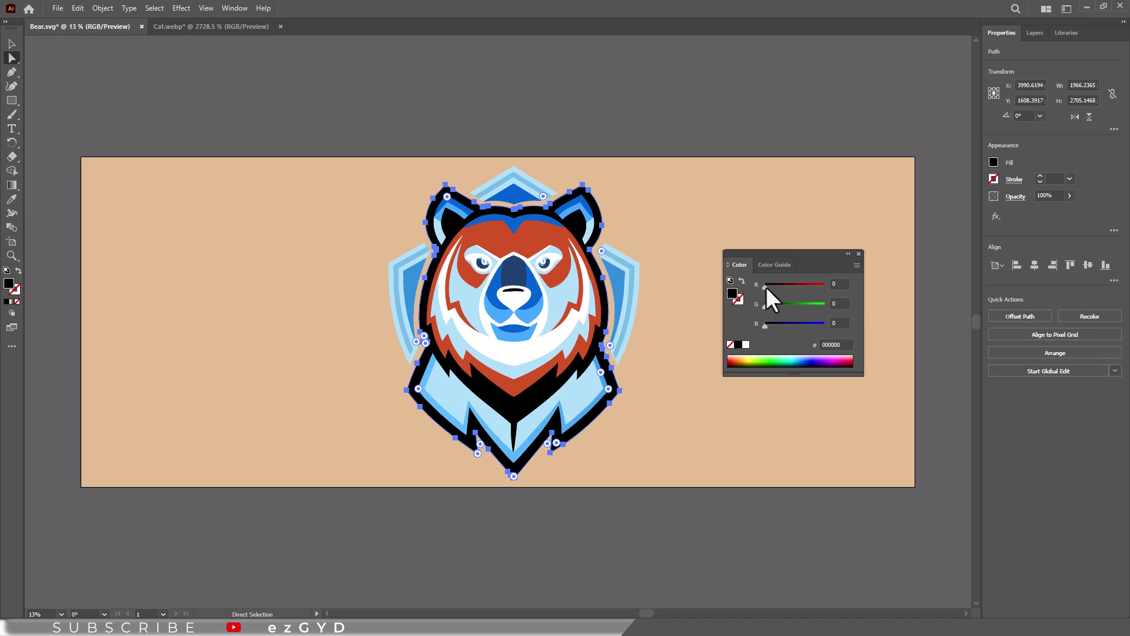
pyautogui.moveTo(765, 287); pyautogui.dragTo(807, 323)
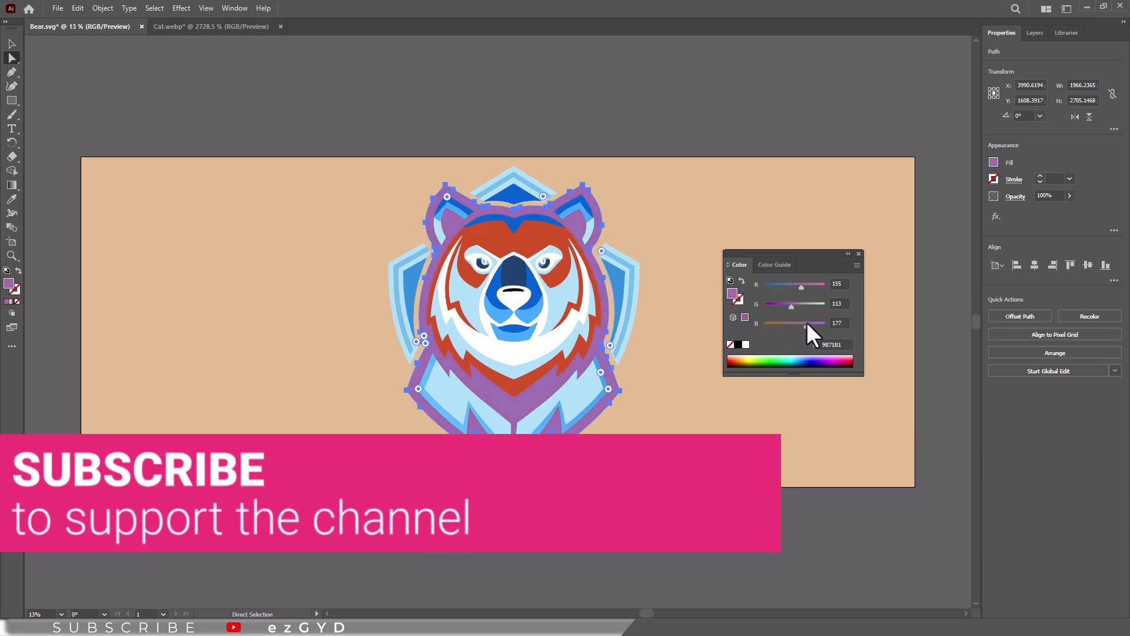